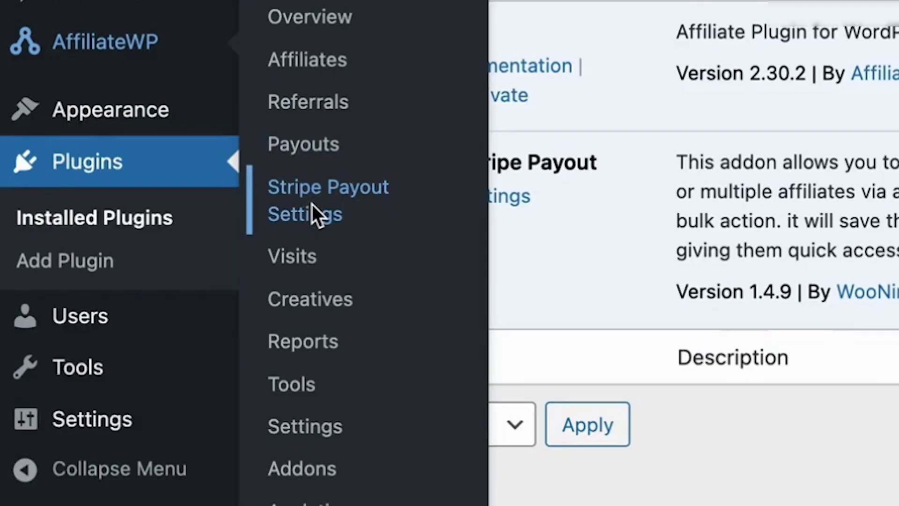
# Open the Stripe integration settings of the AffiliateWP Stripe Payout add-on and set API Access Mode to Test Data.
pyautogui.click(312, 206)
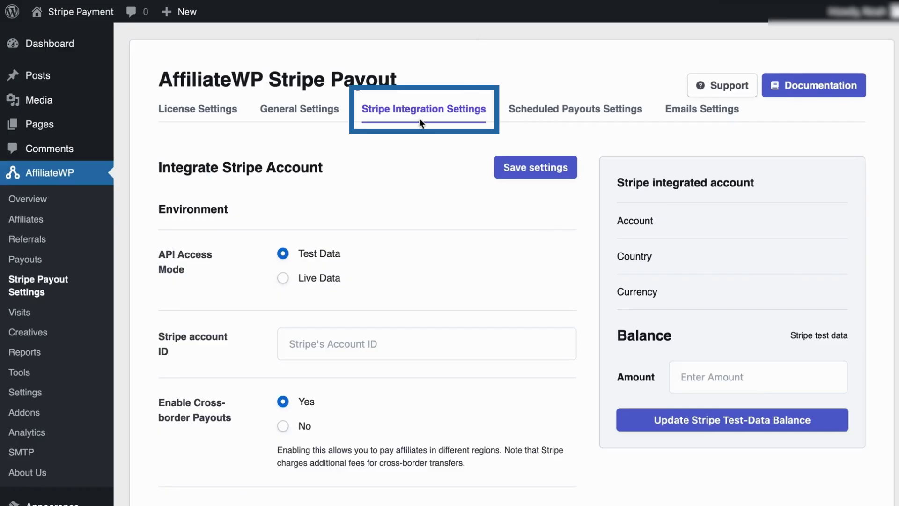
pyautogui.scroll(-3, 369, 192)
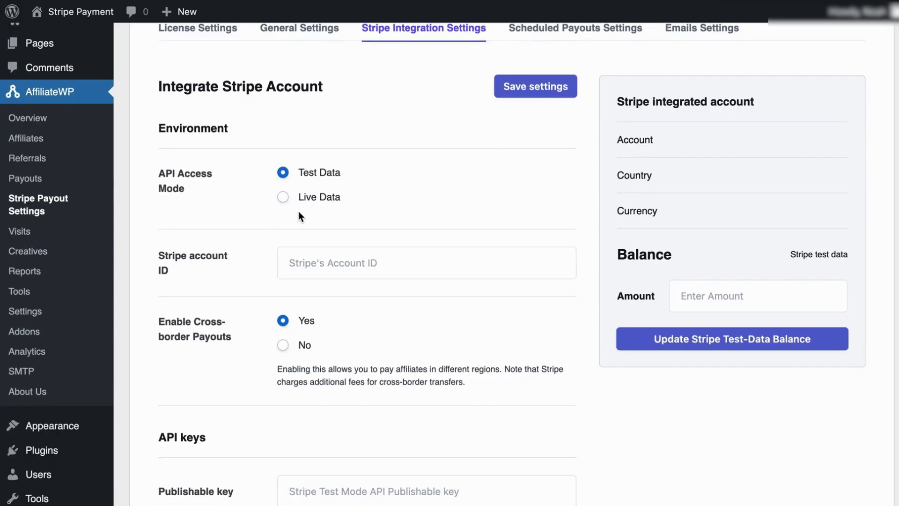
pyautogui.click(284, 173)
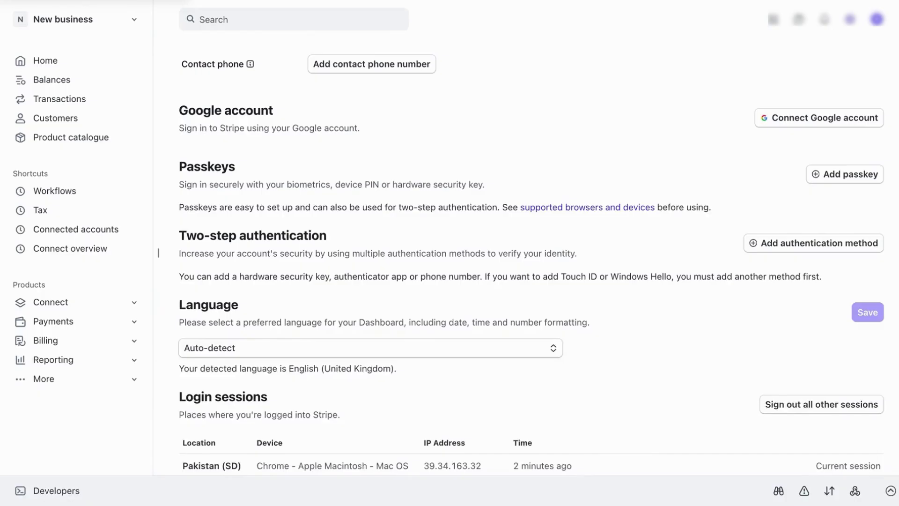
# Copy the account ID from the Stripe dashboard's personal settings into the Stripe account ID field, and enable cross-border payouts.
pyautogui.scroll(-7, 440, 268)
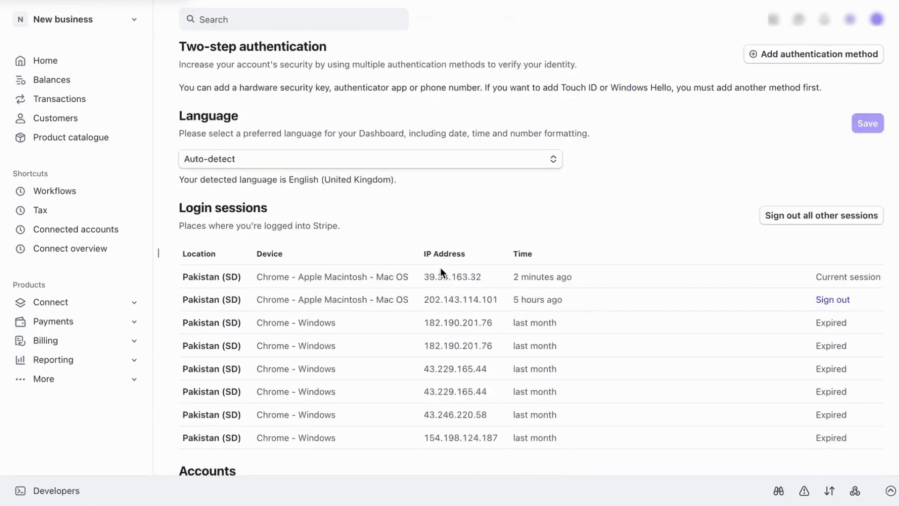
pyautogui.moveTo(417, 395); pyautogui.dragTo(525, 396)
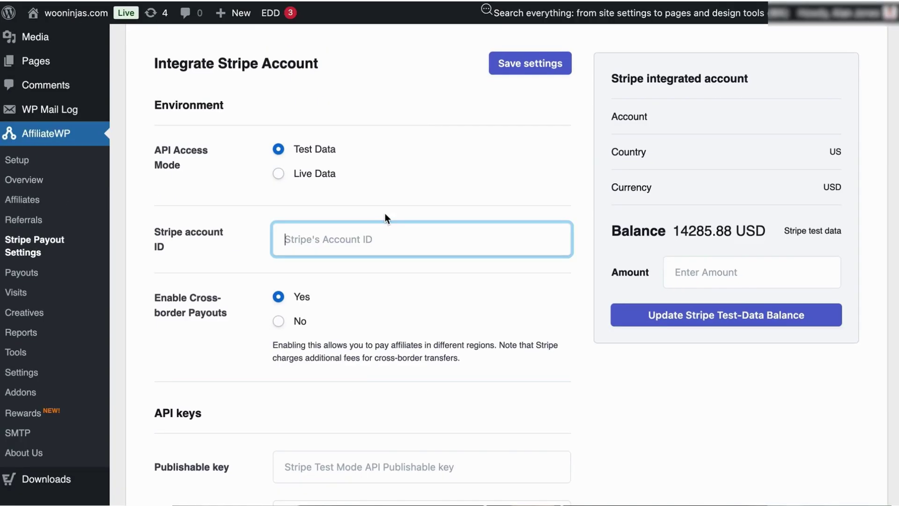
pyautogui.hotkey('ctrl', 'v')
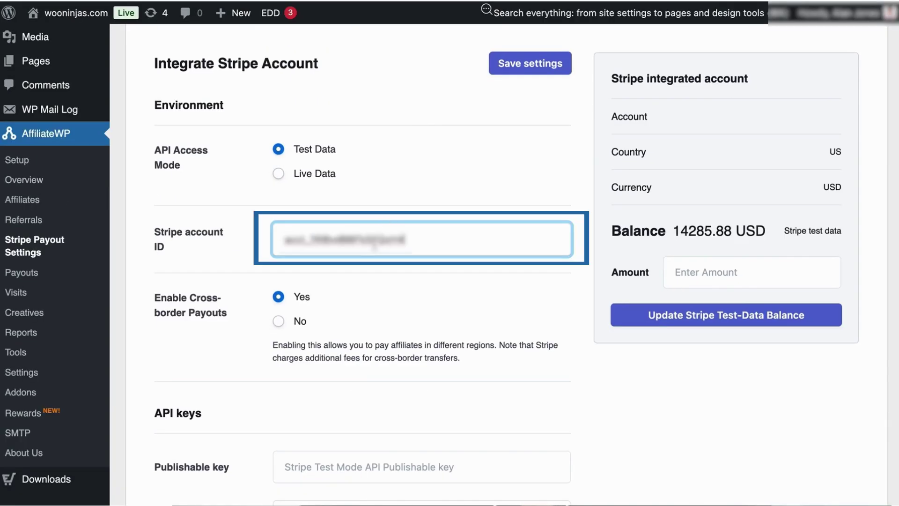
pyautogui.click(279, 297)
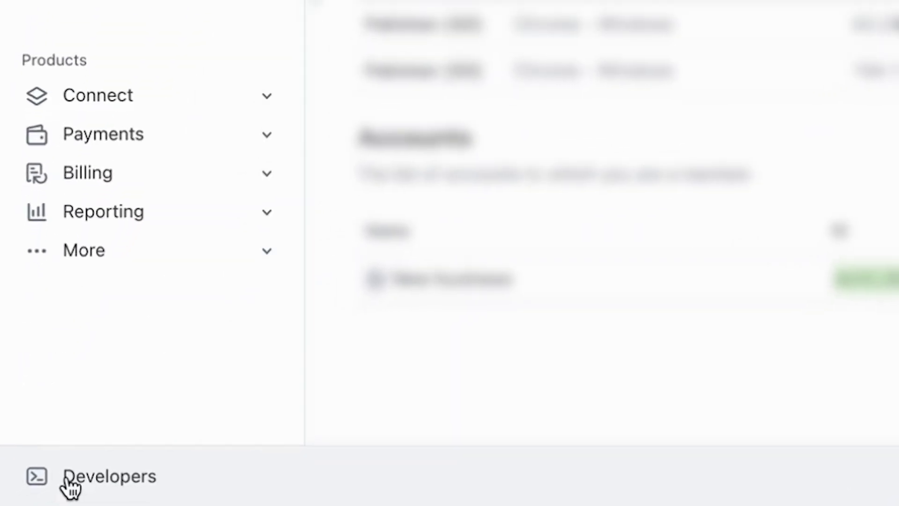
# Open the API keys in the Stripe dashboard and paste the publishable key and secret key into the add-on's API keys fields.
pyautogui.click(49, 488)
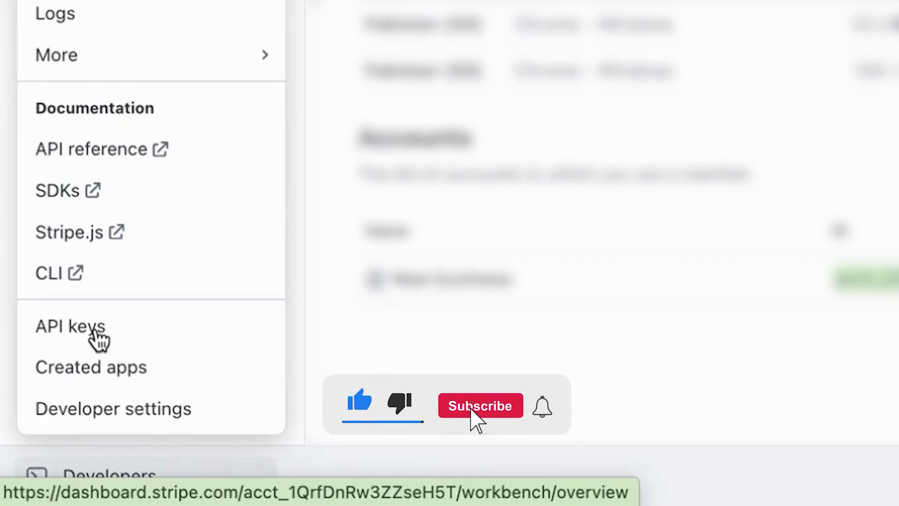
pyautogui.click(95, 332)
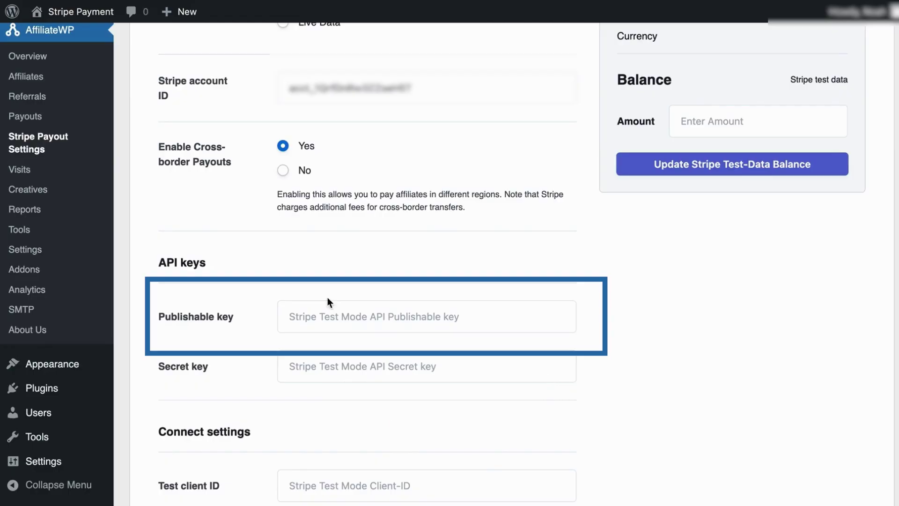
pyautogui.click(327, 319)
pyautogui.press('super+v')
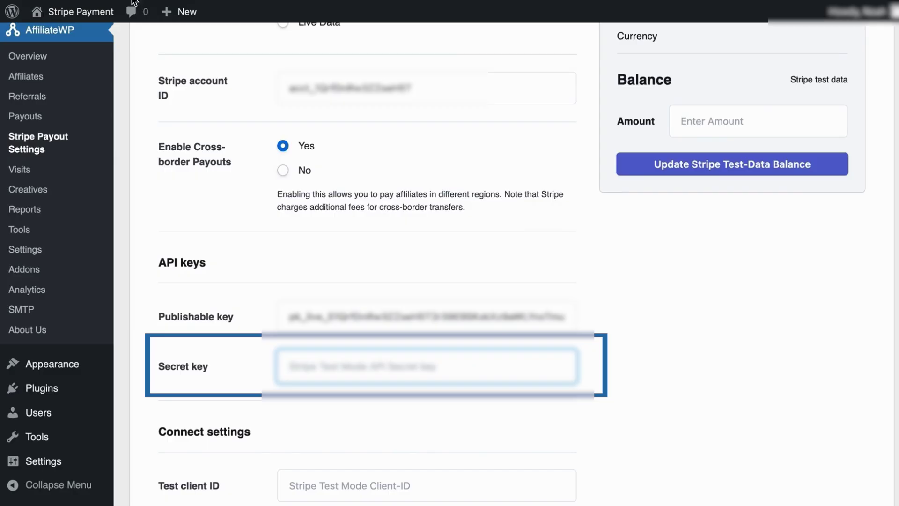
pyautogui.click(351, 364)
pyautogui.hotkey('ctrl', 'v')
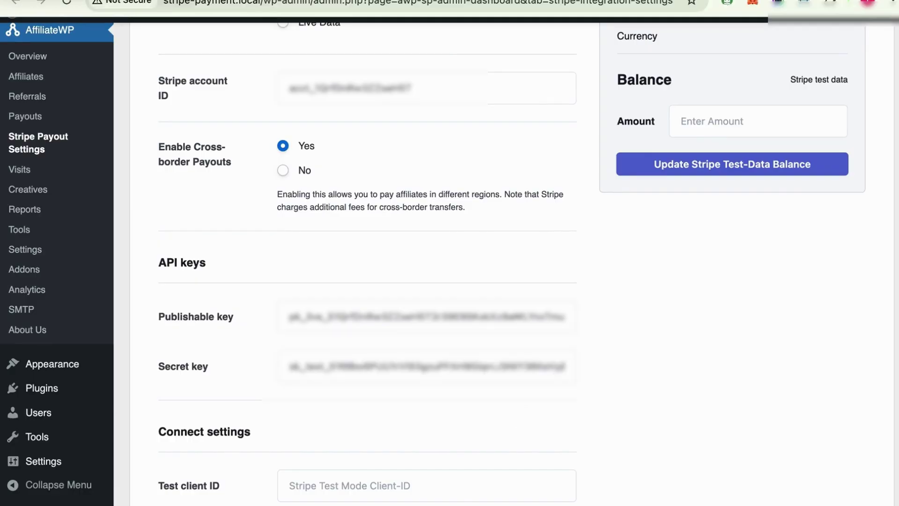
# Open the OAuth onboarding options in Stripe's Connect settings and paste the client ID into the add-on's Test client ID field.
pyautogui.scroll(-4, 495, 383)
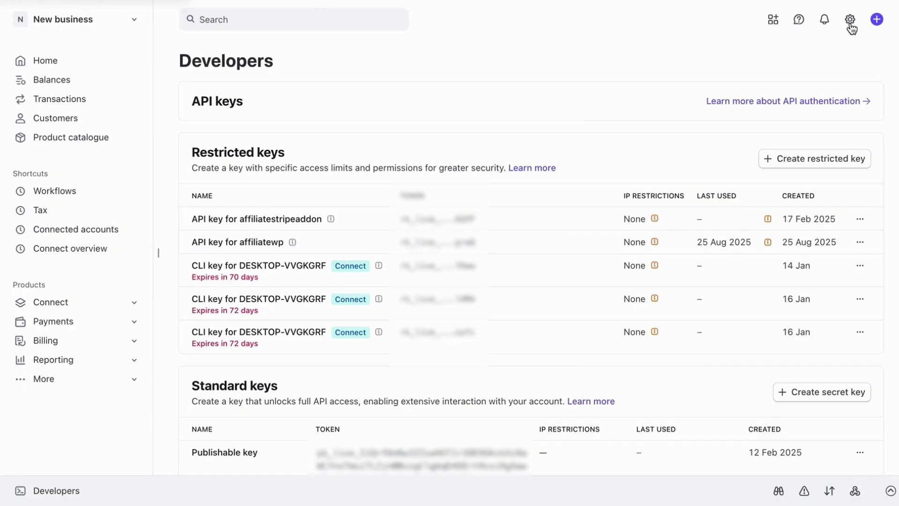
pyautogui.click(849, 21)
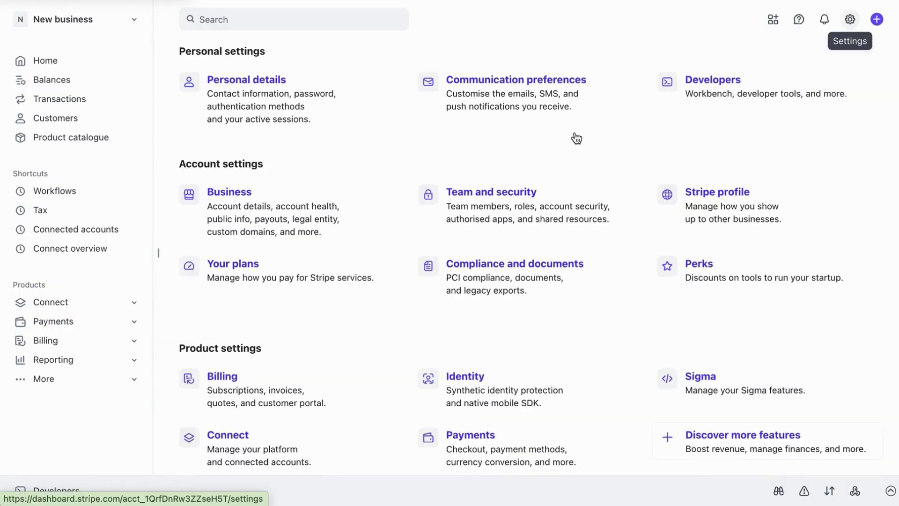
pyautogui.scroll(-3, 574, 136)
pyautogui.click(191, 328)
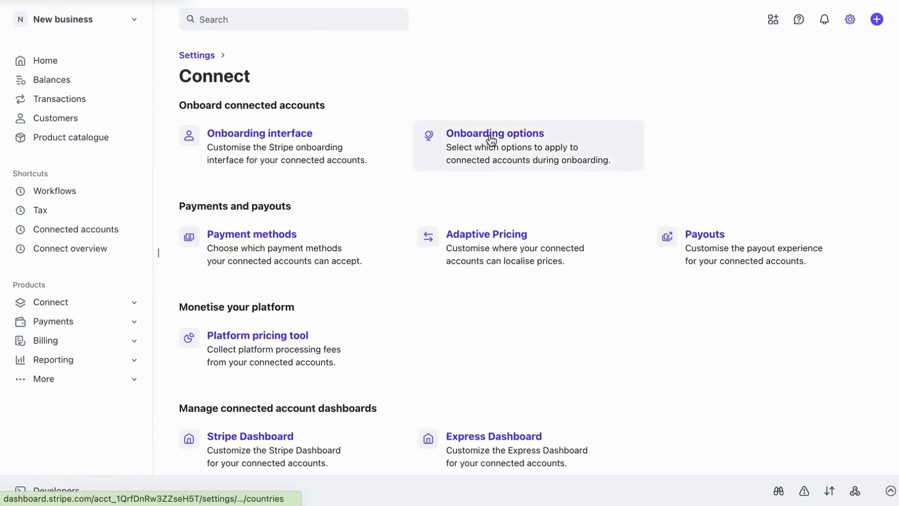
pyautogui.click(433, 143)
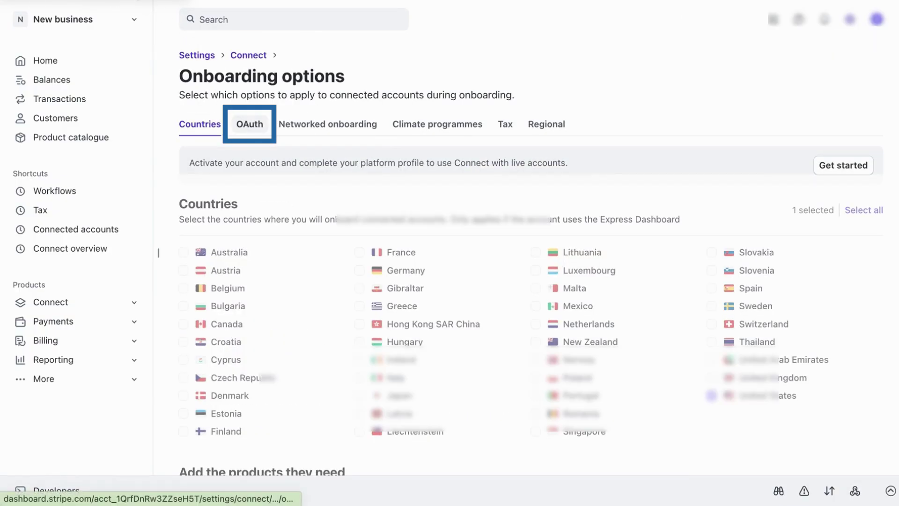
pyautogui.click(252, 129)
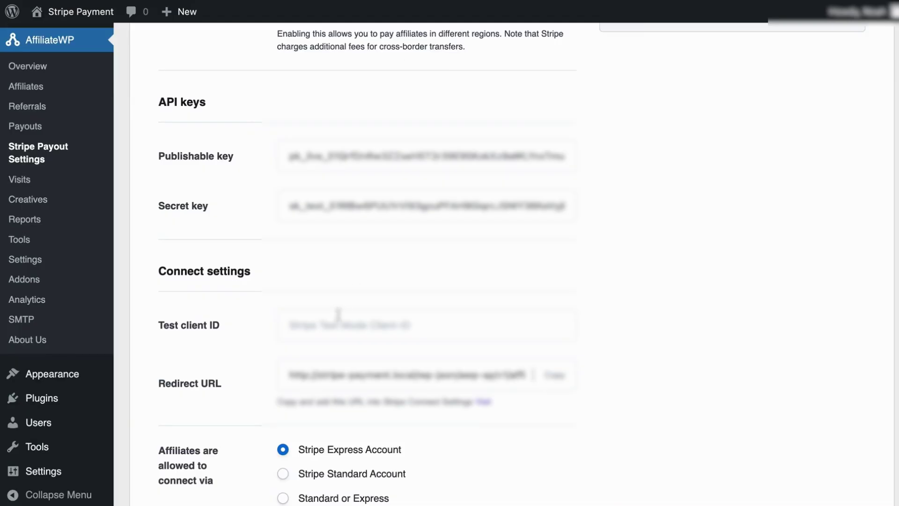
pyautogui.click(337, 323)
pyautogui.press('super+v')
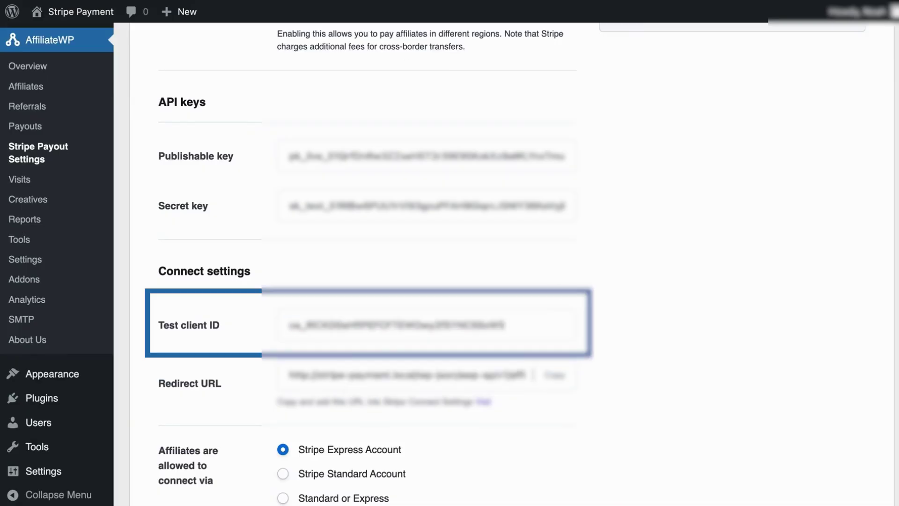
# Allow affiliates to connect via Stripe Express Account in the Connect settings.
pyautogui.scroll(-3, 321, 328)
pyautogui.click(282, 319)
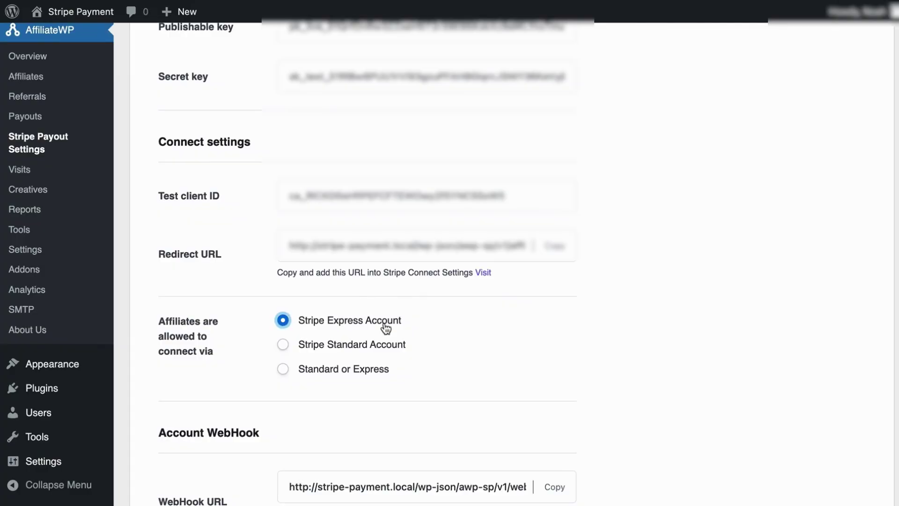
pyautogui.scroll(1, 402, 329)
# Start a new webhook event destination in the Stripe dashboard and select the transfer.created event.
pyautogui.scroll(-9, 383, 266)
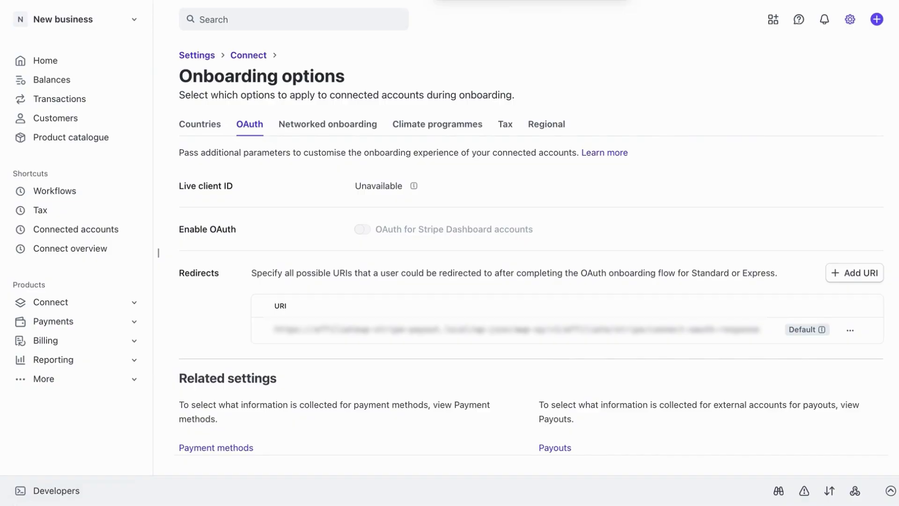
pyautogui.click(21, 491)
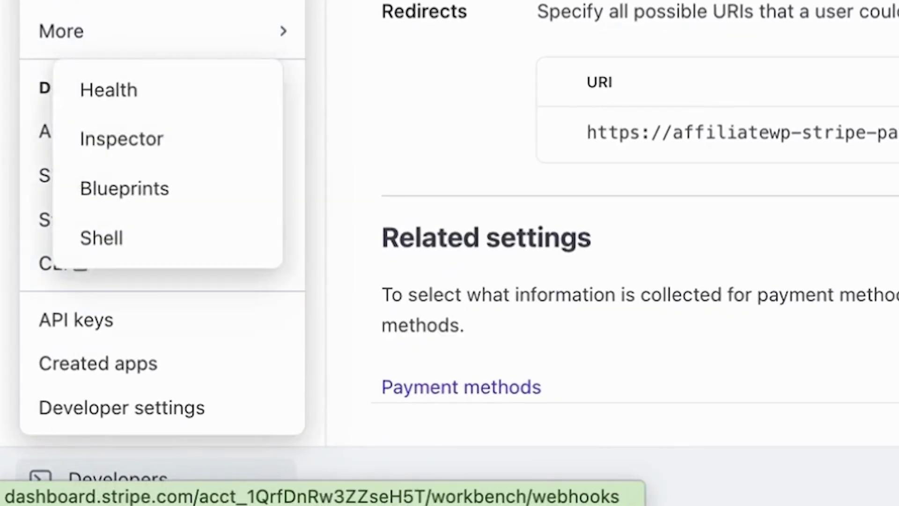
pyautogui.click(117, 147)
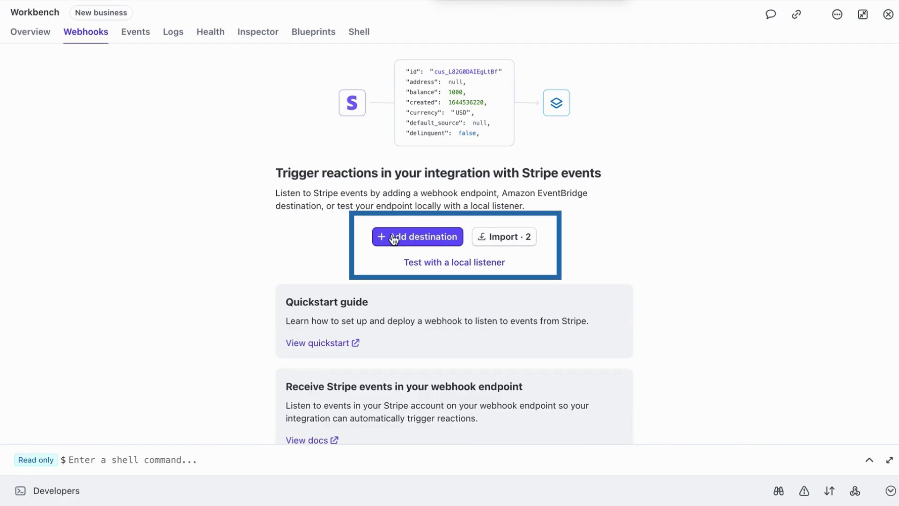
pyautogui.click(394, 238)
pyautogui.scroll(-3, 326, 307)
pyautogui.write('transfer.created')
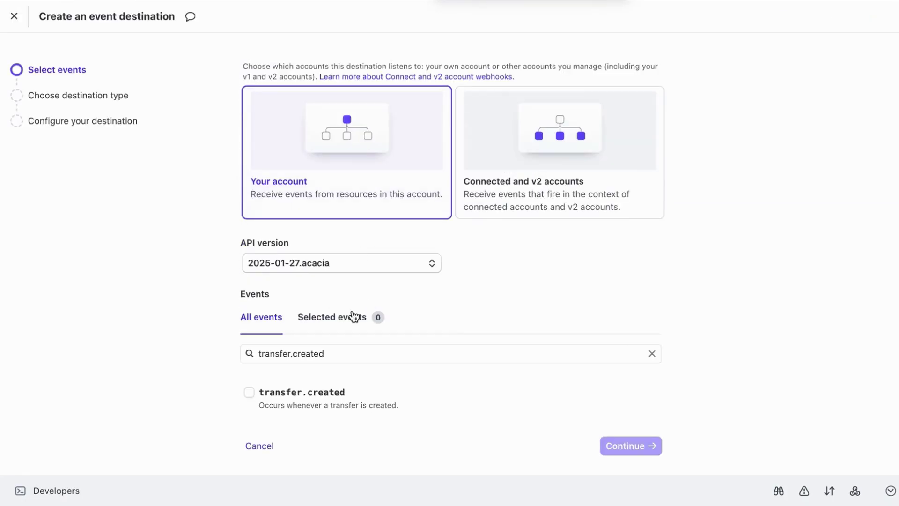
pyautogui.click(249, 392)
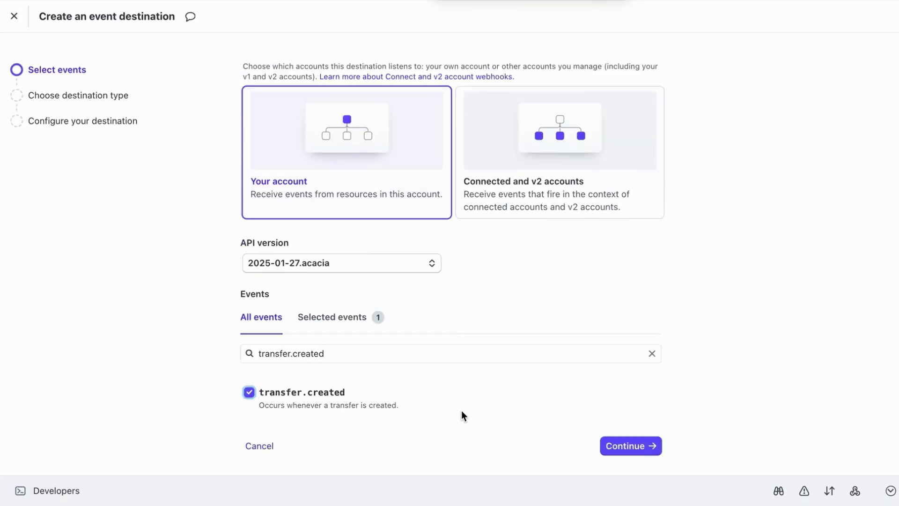
# Add the transfer.reversed and transfer.updated events to the destination and continue to the destination type.
pyautogui.doubleClick(295, 355)
pyautogui.write('revers')
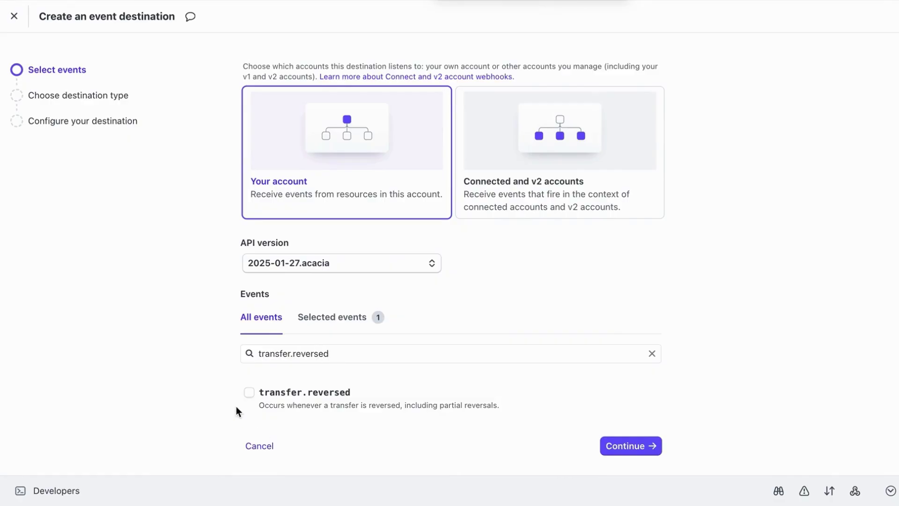
pyautogui.click(249, 394)
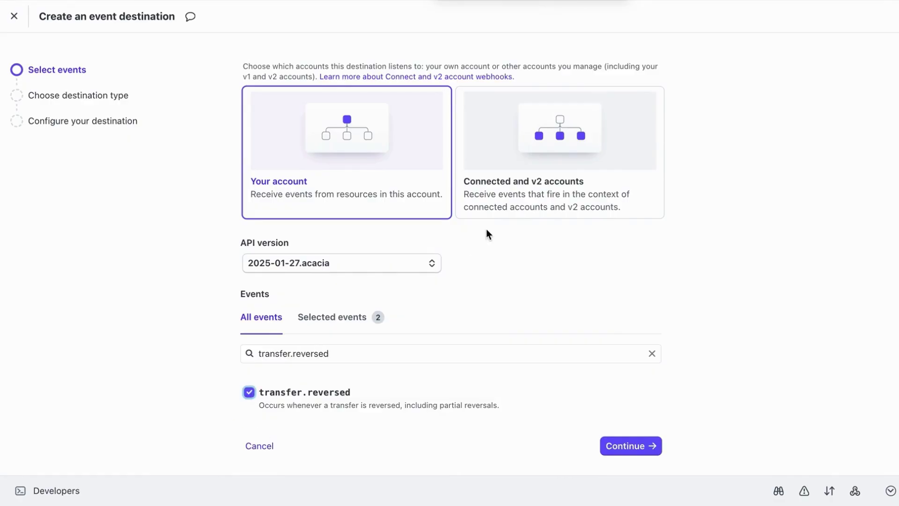
pyautogui.doubleClick(294, 354)
pyautogui.write('updat')
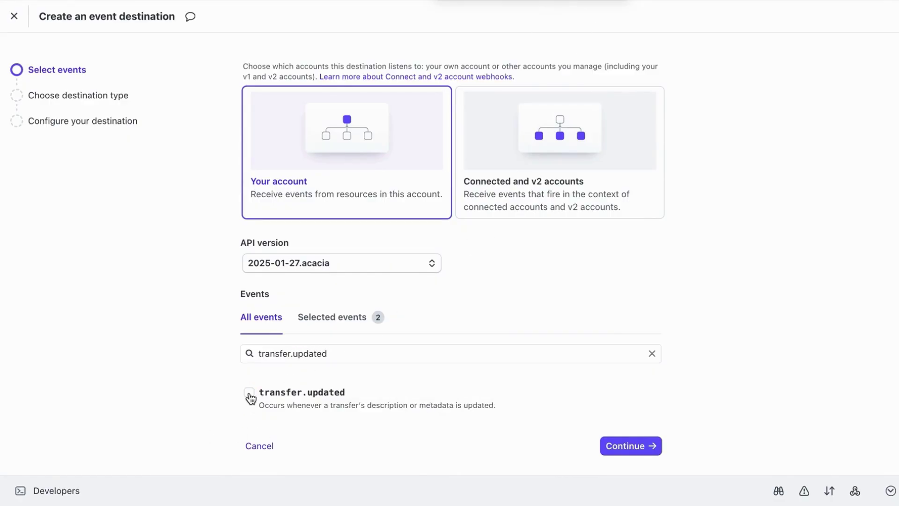
pyautogui.click(627, 440)
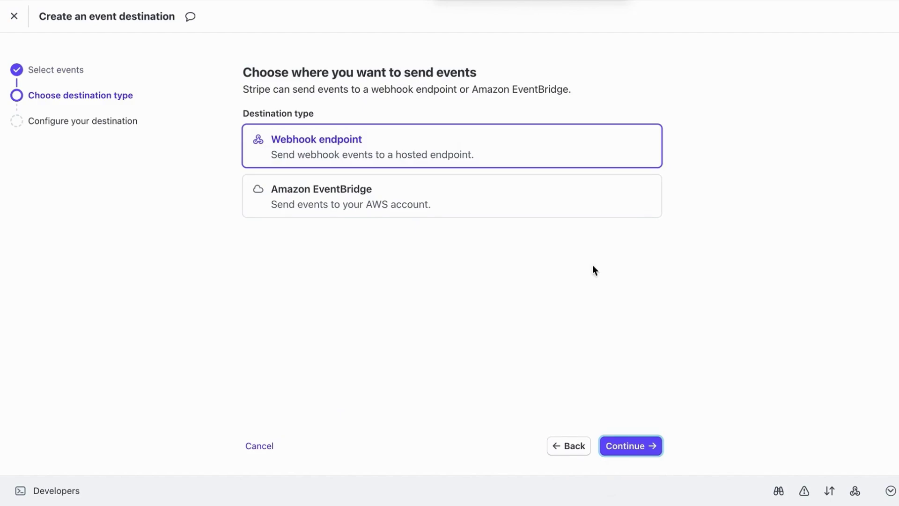
# Use a webhook endpoint as destination type, paste the add-on's Account WebHook URL as the Endpoint URL, and create the destination.
pyautogui.click(632, 446)
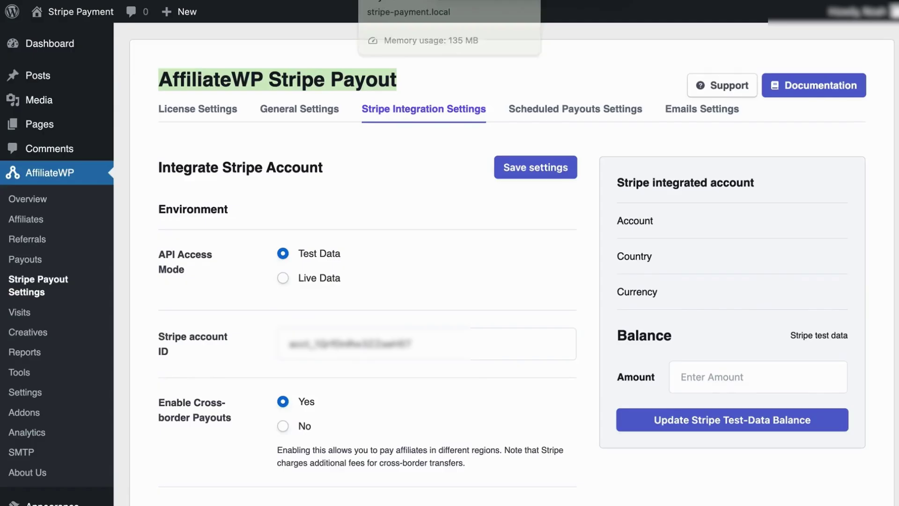
pyautogui.scroll(-15, 369, 302)
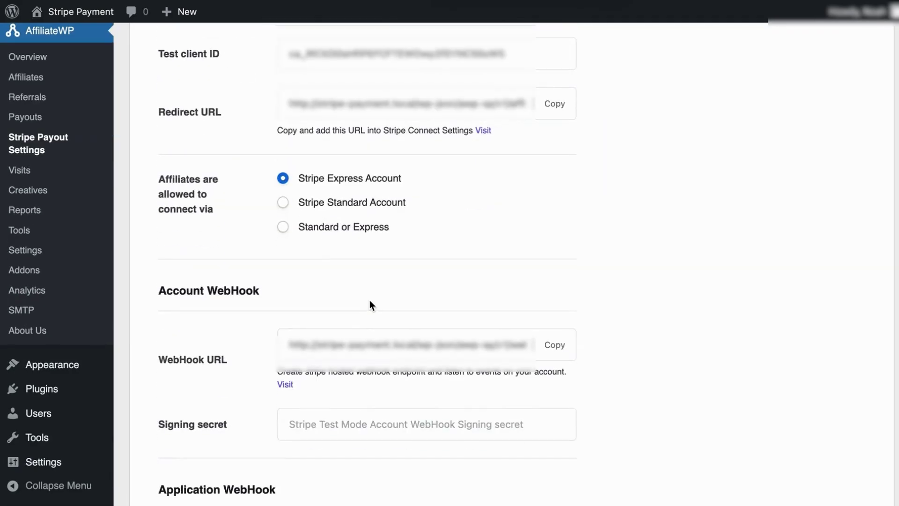
pyautogui.scroll(-3, 370, 305)
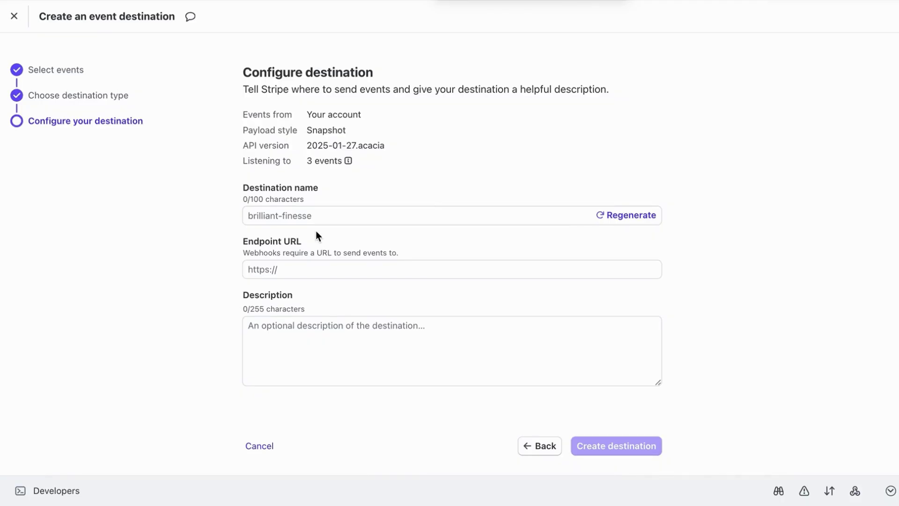
pyautogui.click(314, 271)
pyautogui.hotkey('ctrl', 'v')
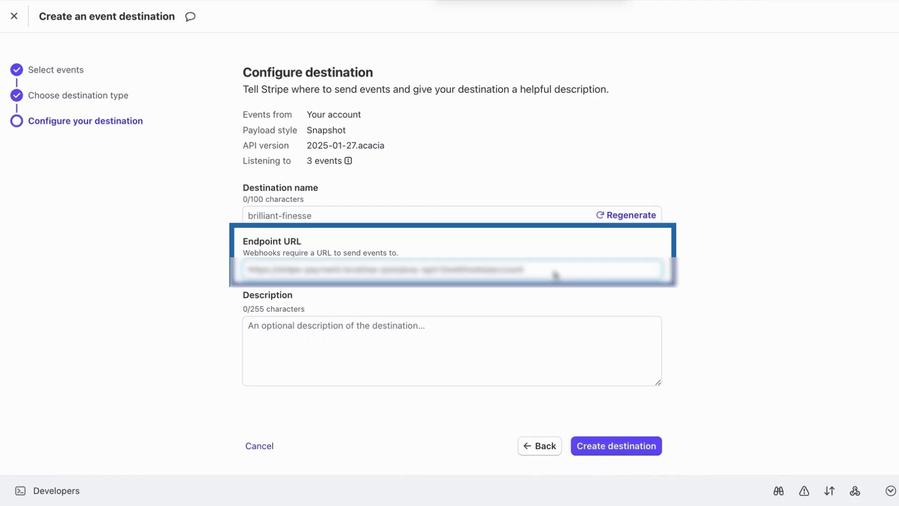
pyautogui.click(615, 447)
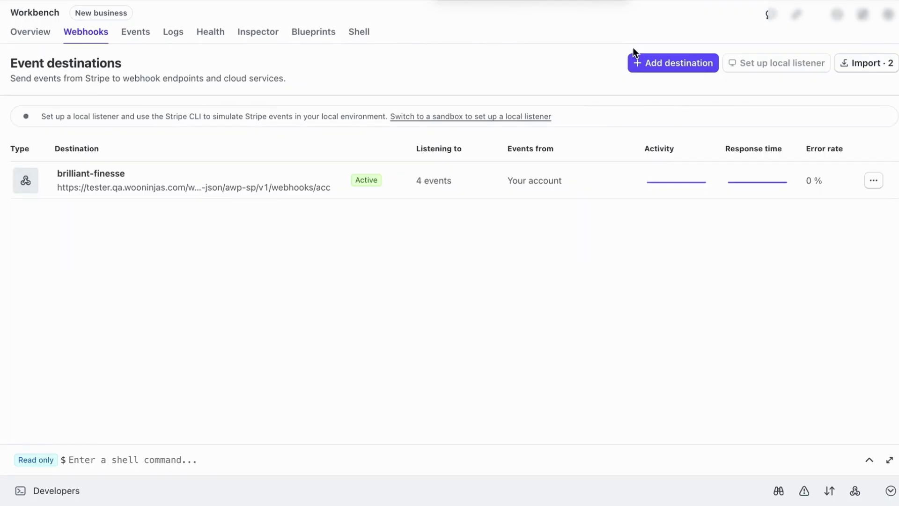
# Start another event destination and select the account.application.authorized and account.external_account.updated events.
pyautogui.click(632, 63)
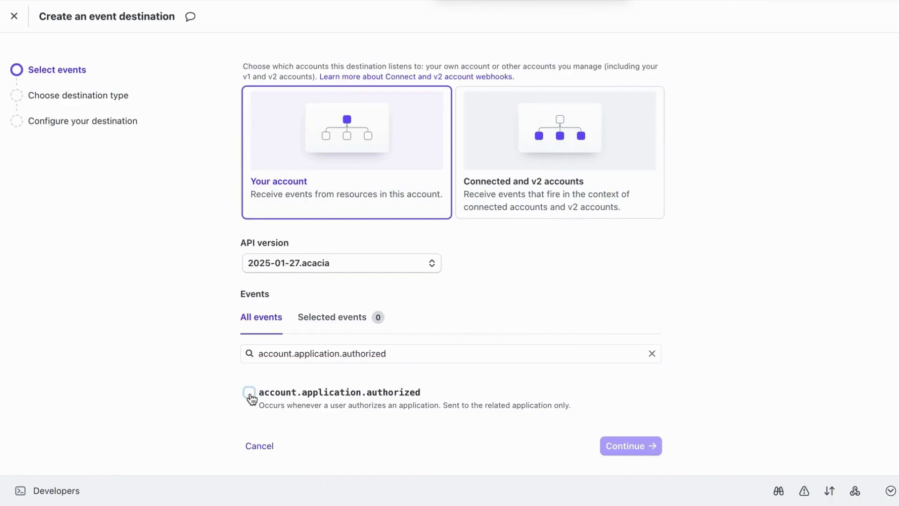
pyautogui.click(249, 392)
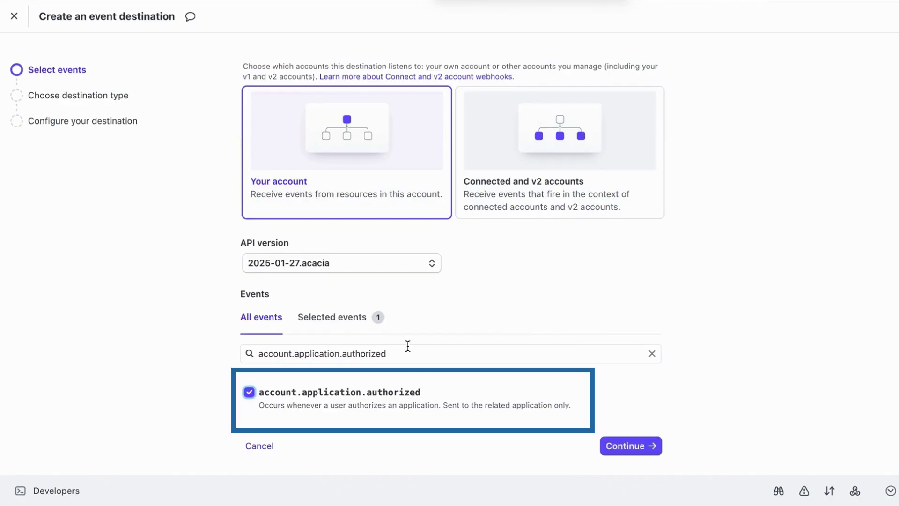
pyautogui.click(652, 354)
pyautogui.write('account.external_account.updated')
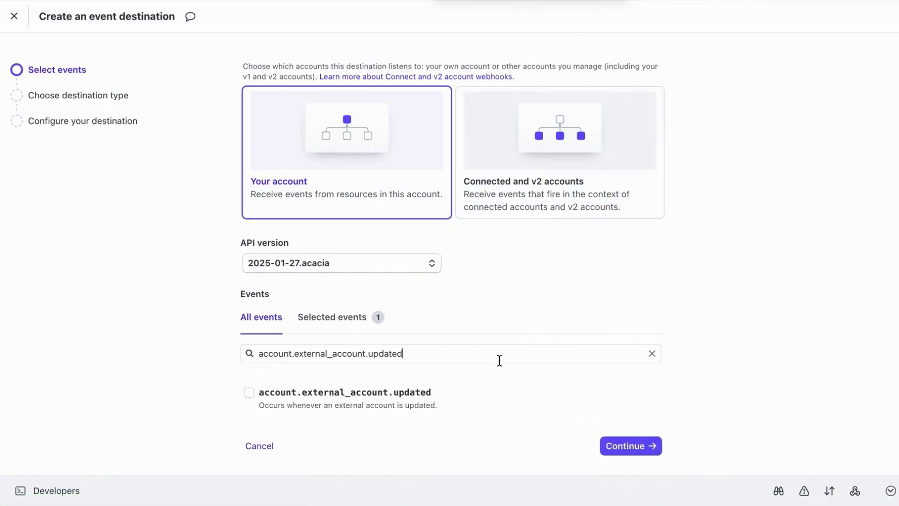
pyautogui.click(248, 392)
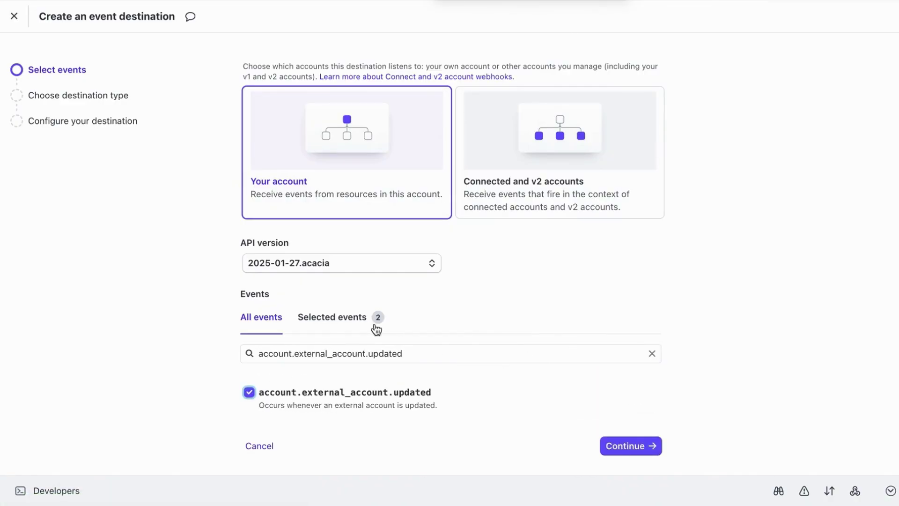
# Add the account.application.deauthorized and payout.failed events to the destination and continue to the destination type.
pyautogui.click(362, 353)
pyautogui.hotkey('ctrl', 'a')
pyautogui.press('BackSpace')
pyautogui.write('account.application.deauthorized')
pyautogui.click(249, 392)
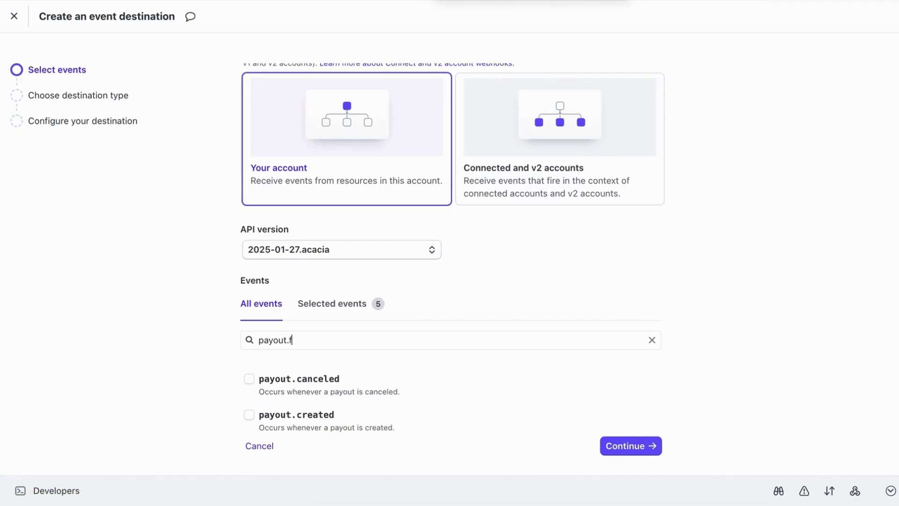
pyautogui.write('ail')
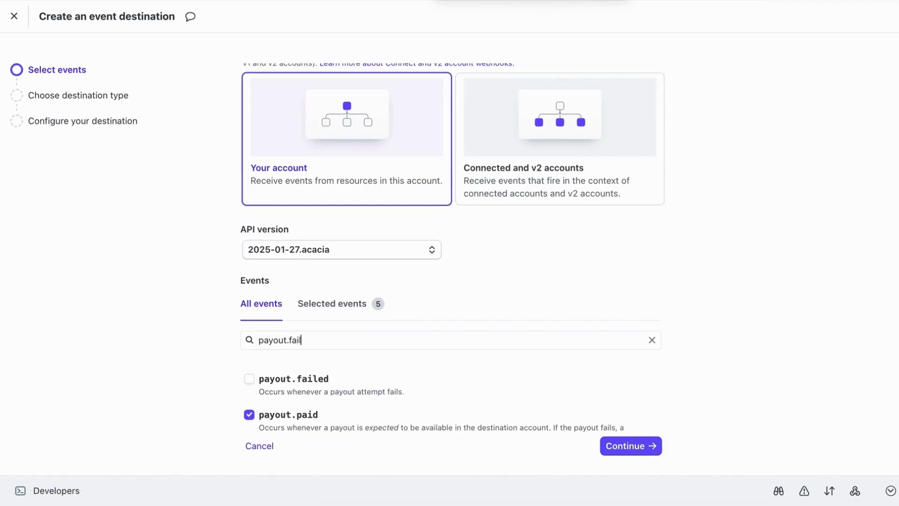
pyautogui.click(249, 378)
pyautogui.click(625, 445)
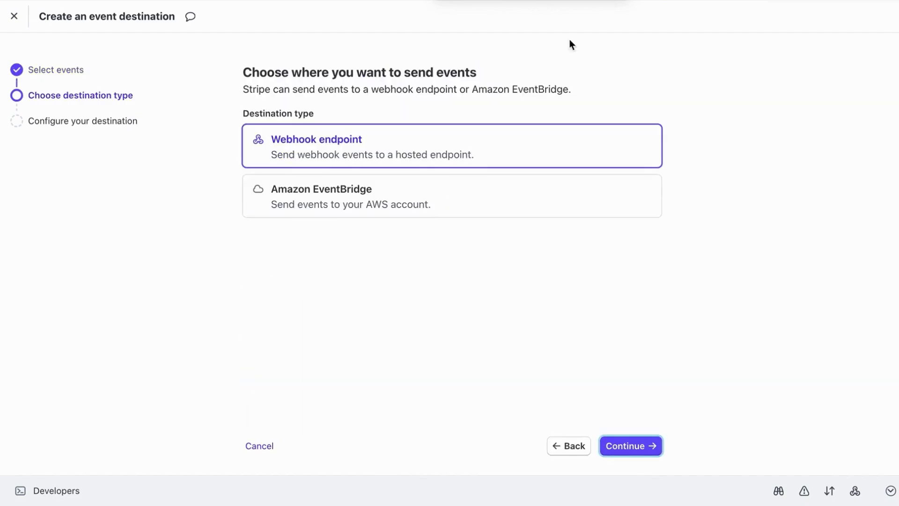
# Keep a webhook endpoint as destination type, paste the add-on's Application WebHook URL as the Endpoint URL, and create the destination.
pyautogui.click(625, 445)
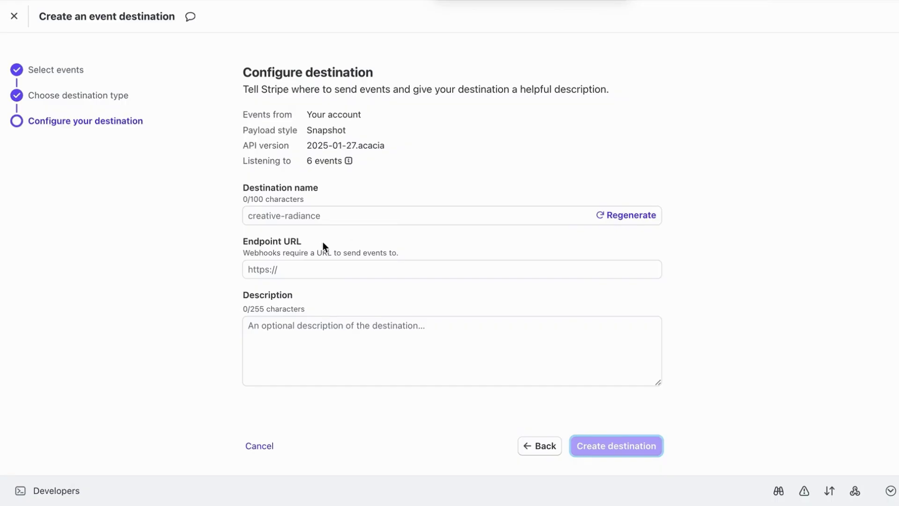
pyautogui.click(301, 269)
pyautogui.hotkey('ctrl', 'v')
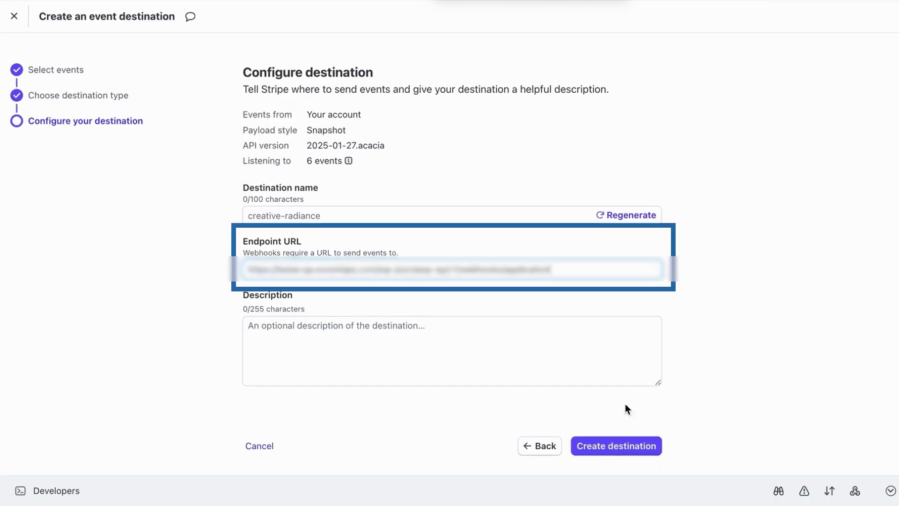
pyautogui.click(618, 447)
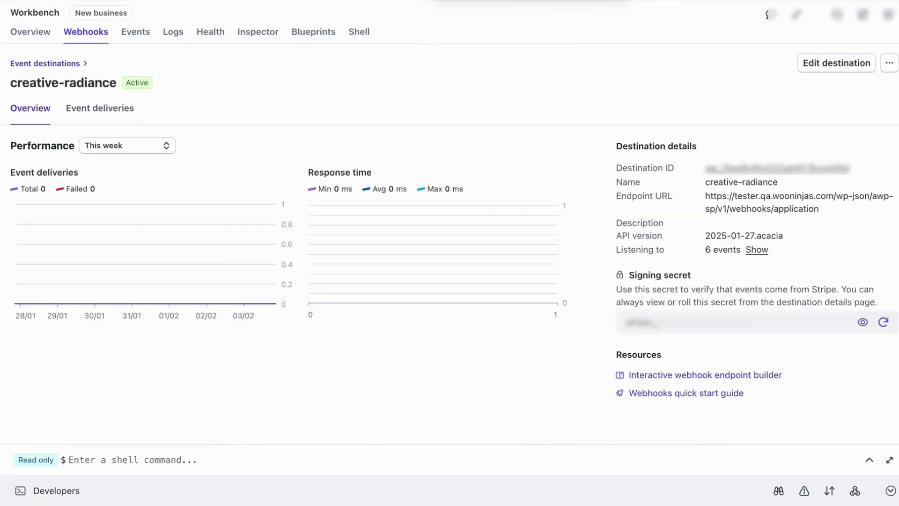
# Reveal and copy the new destination's signing secret, and paste it into the Application WebHook Signing secret in the WordPress Stripe Payout settings.
pyautogui.click(863, 322)
pyautogui.moveTo(627, 322); pyautogui.dragTo(832, 323)
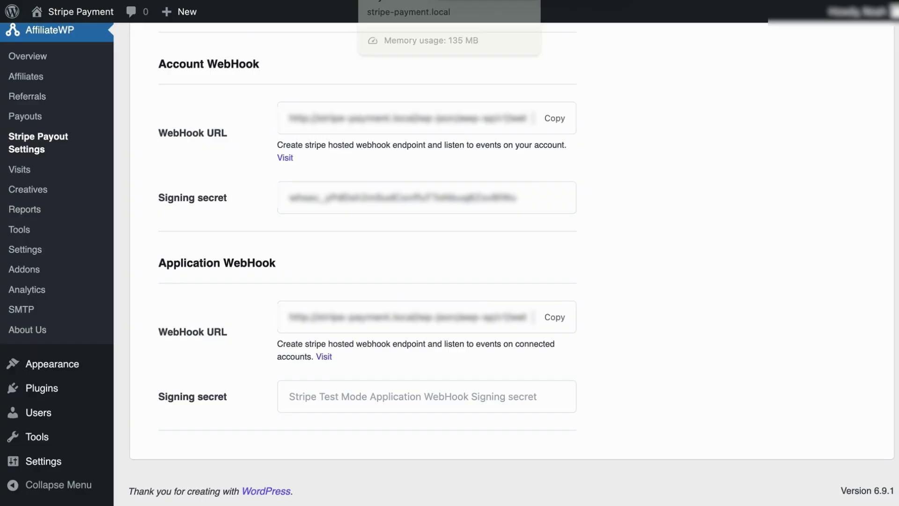
pyautogui.click(336, 396)
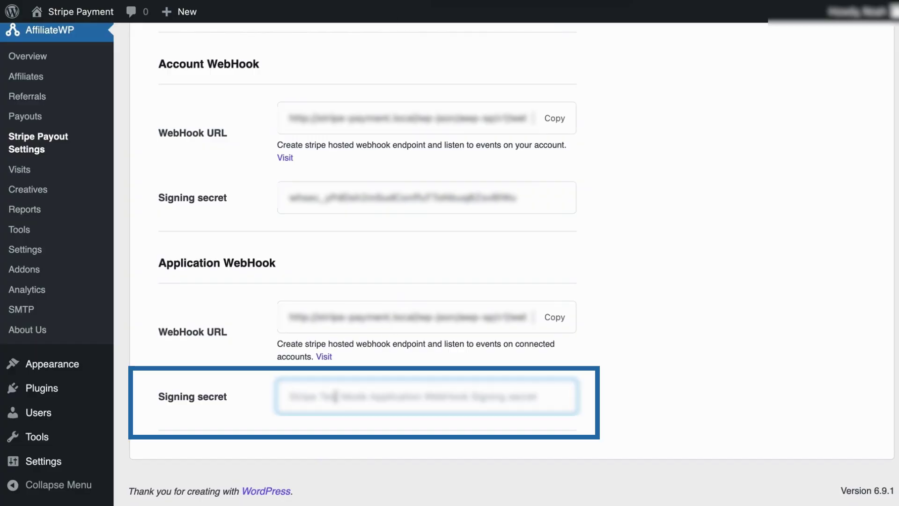
pyautogui.hotkey('ctrl', 'v')
pyautogui.click(428, 365)
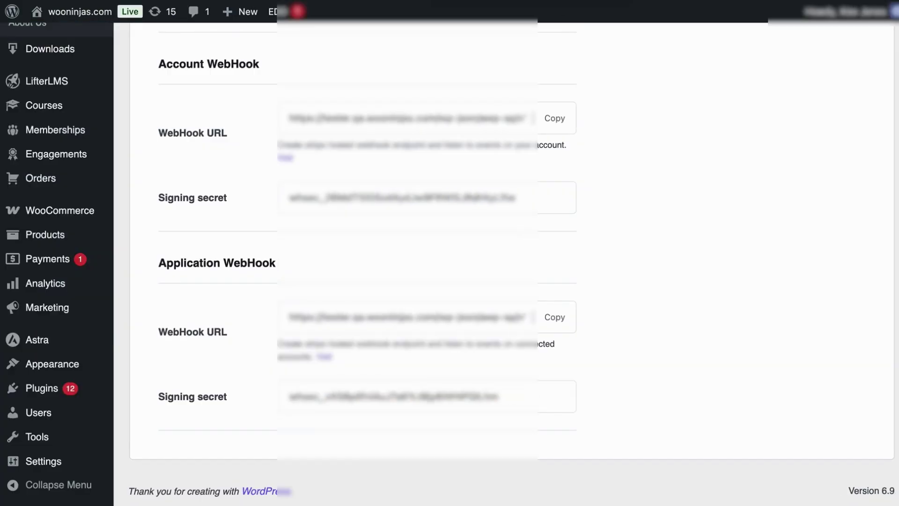
# Go to the add-on's Scheduled Payouts Settings and start adding a new payout schedule.
pyautogui.scroll(15, 590, 256)
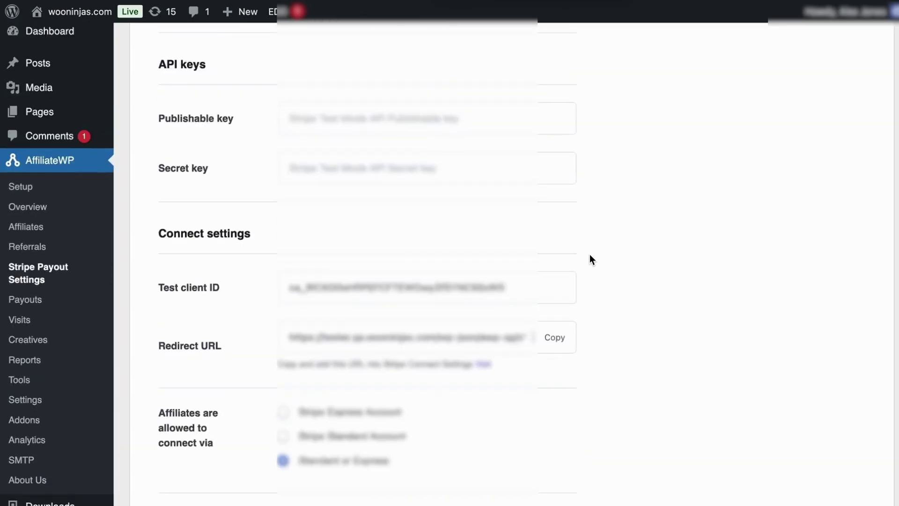
pyautogui.scroll(5, 590, 257)
pyautogui.click(532, 139)
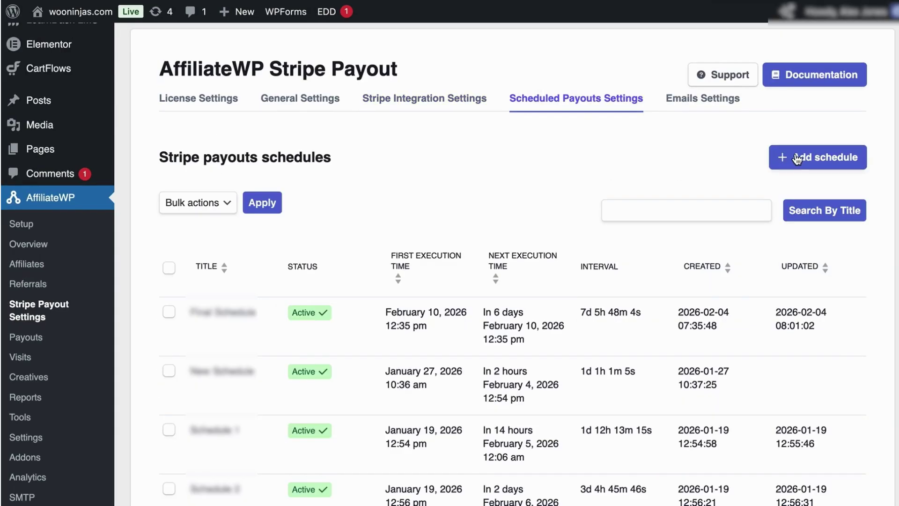
pyautogui.click(799, 159)
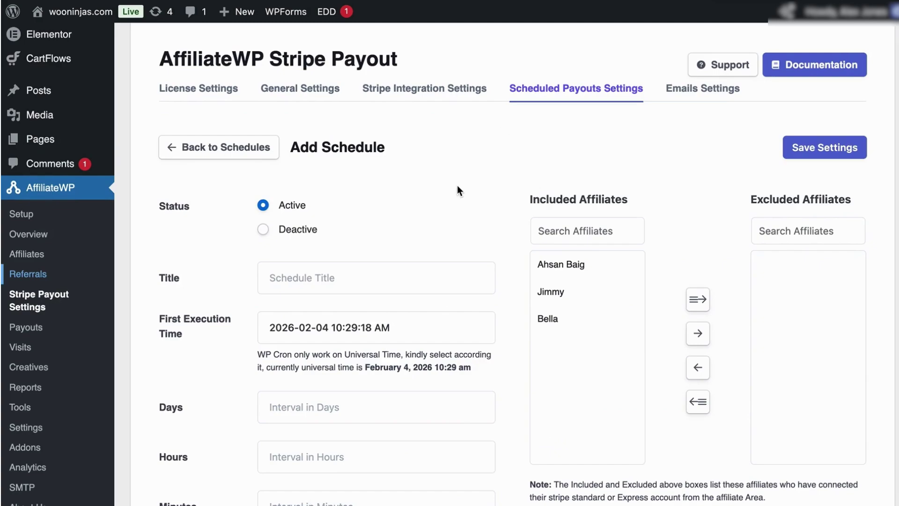
pyautogui.click(314, 271)
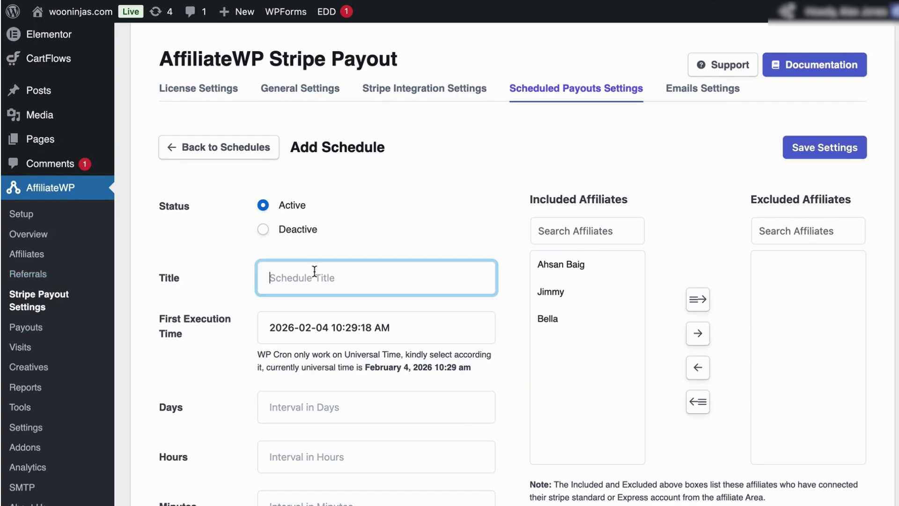
pyautogui.write('Final Schedule')
pyautogui.scroll(-3, 337, 290)
pyautogui.click(328, 255)
pyautogui.click(292, 370)
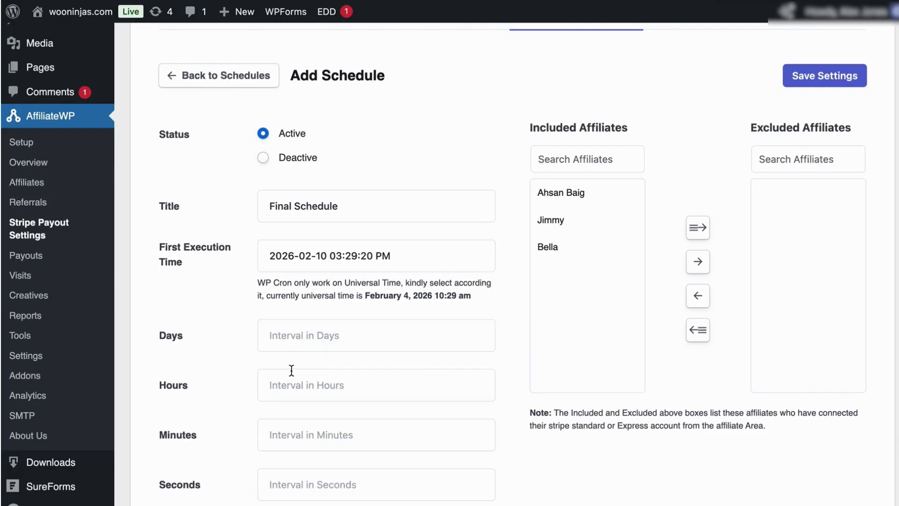
# Set the schedule's interval to 5 days, 7 hours and 48 minutes, and fill in the seconds interval.
pyautogui.scroll(-1, 291, 370)
pyautogui.click(331, 315)
pyautogui.click(341, 353)
pyautogui.click(331, 365)
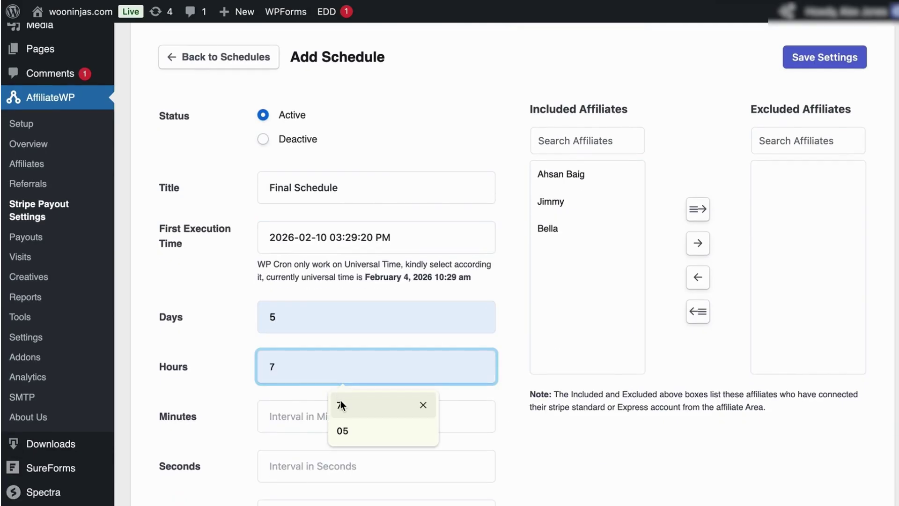
pyautogui.click(340, 404)
pyautogui.click(321, 416)
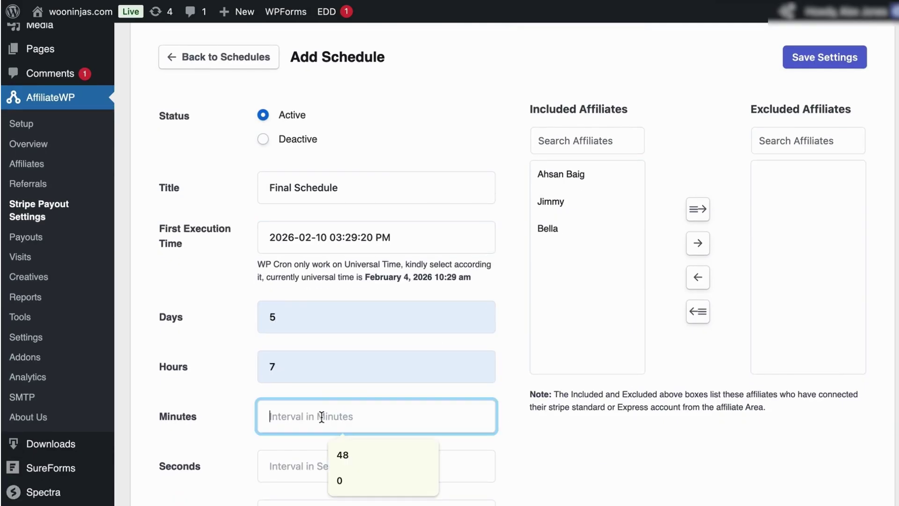
pyautogui.click(341, 449)
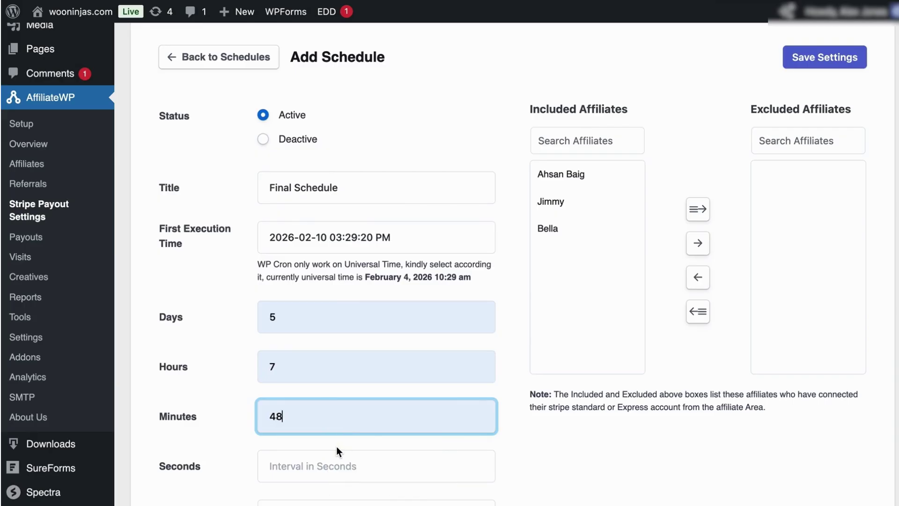
pyautogui.click(306, 470)
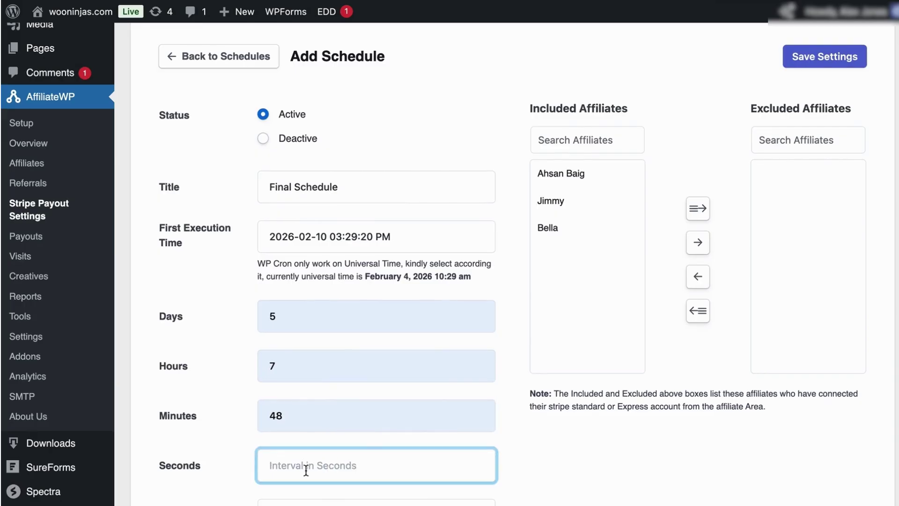
pyautogui.scroll(-2, 345, 395)
pyautogui.click(347, 396)
pyautogui.click(357, 435)
# Move the first two included affiliates to the Excluded Affiliates, leaving the third included, and save the schedule.
pyautogui.scroll(3, 435, 351)
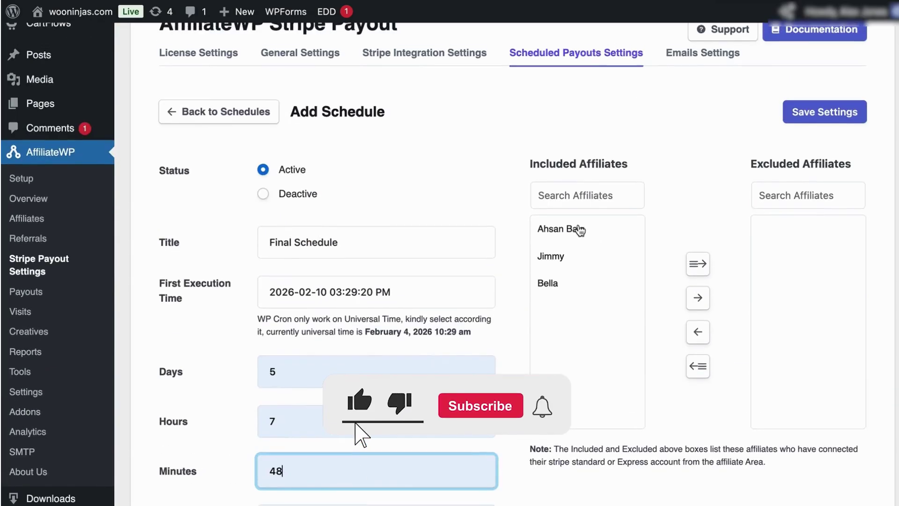
pyautogui.click(576, 241)
pyautogui.click(698, 297)
pyautogui.click(551, 229)
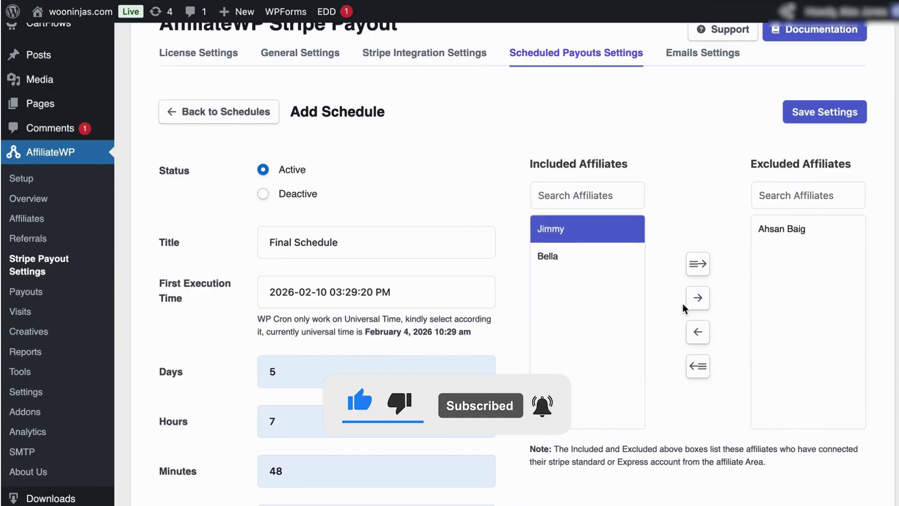
pyautogui.click(697, 297)
pyautogui.click(550, 230)
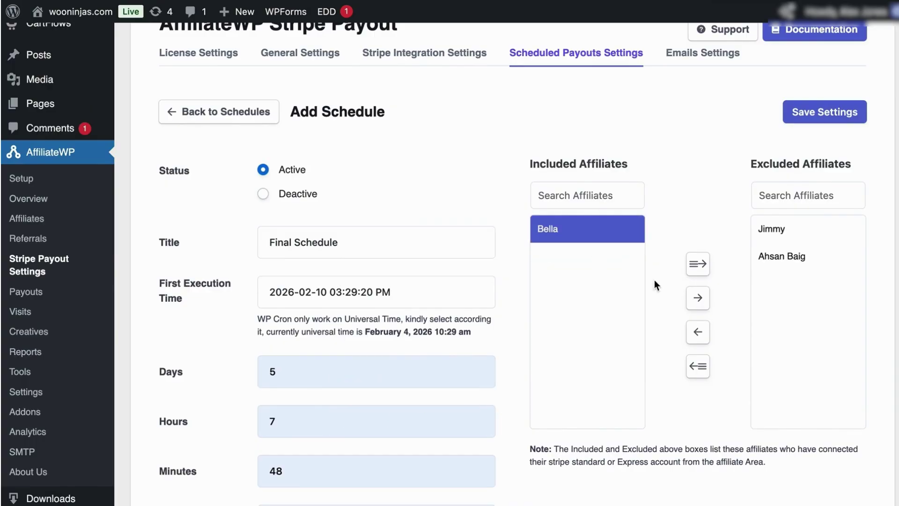
pyautogui.click(823, 115)
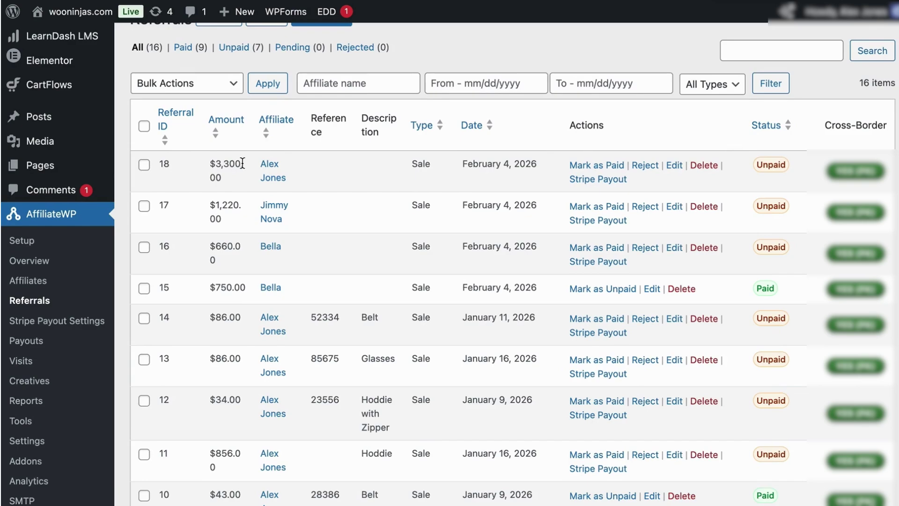
# Pay out the unpaid $660.00 referral 16 with Stripe Payout and confirm it.
pyautogui.scroll(1, 242, 163)
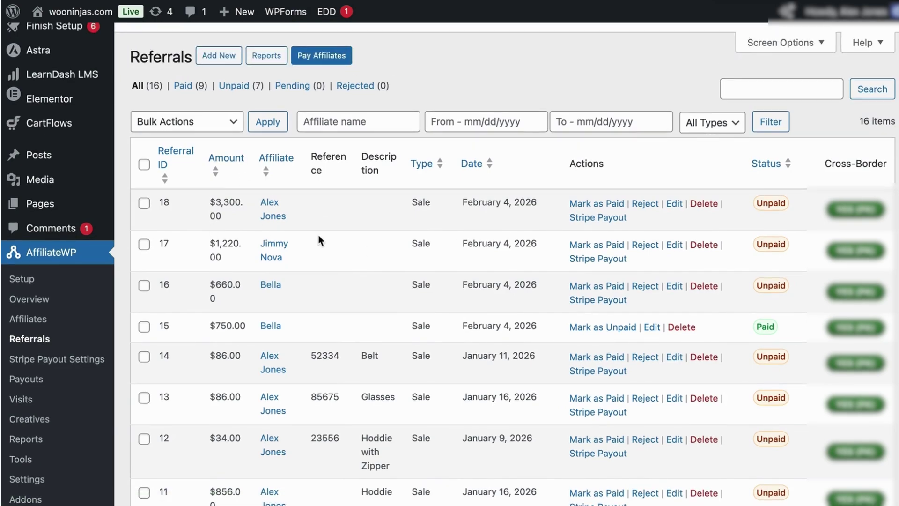
pyautogui.click(590, 303)
pyautogui.click(419, 417)
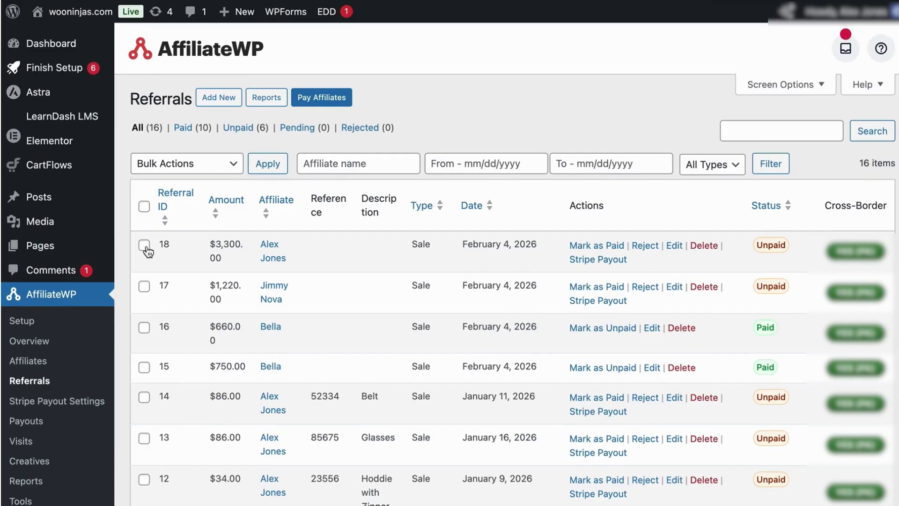
# Select the unpaid referrals 18 and 17 and apply a bulk action to both.
pyautogui.click(144, 245)
pyautogui.click(144, 286)
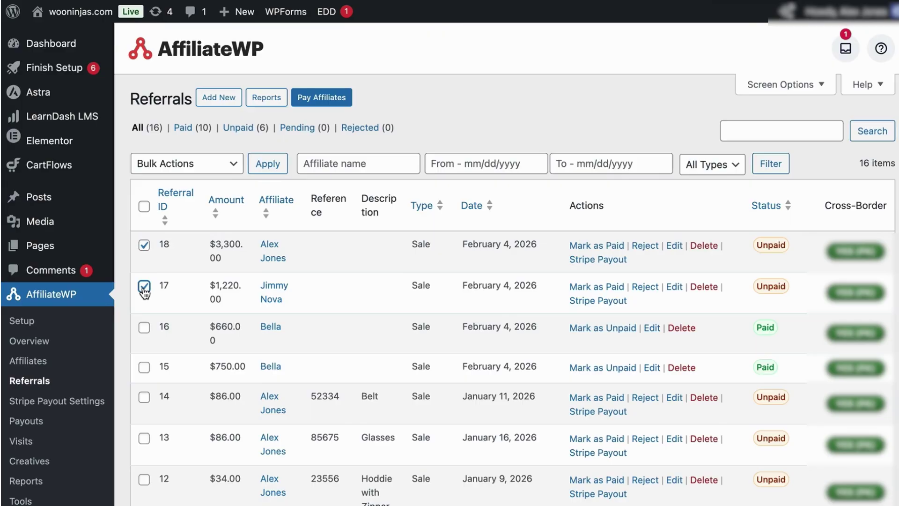
pyautogui.click(189, 164)
pyautogui.click(190, 262)
pyautogui.click(267, 163)
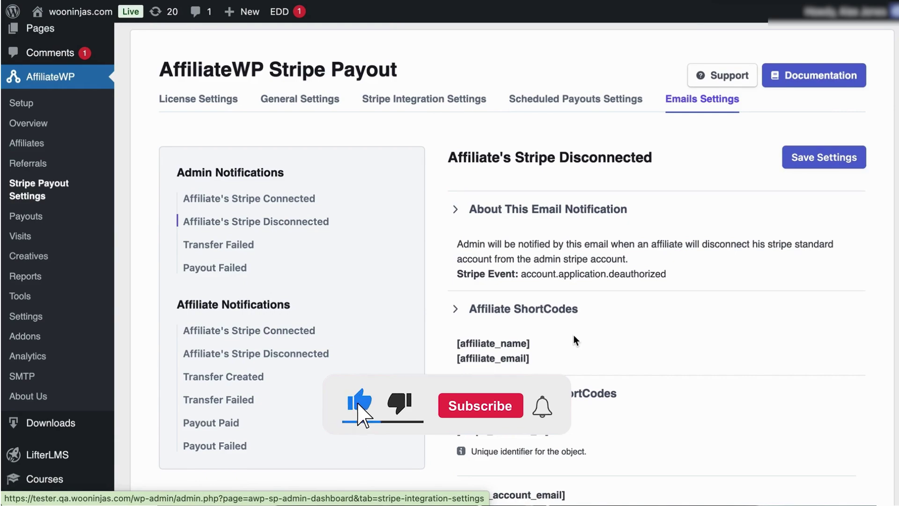
# Review the admin's Affiliate's Stripe Disconnected email settings, including its shortcodes, enable option, recipient, subject and email body.
pyautogui.scroll(-2, 574, 336)
pyautogui.scroll(-1, 576, 340)
pyautogui.scroll(-9, 574, 335)
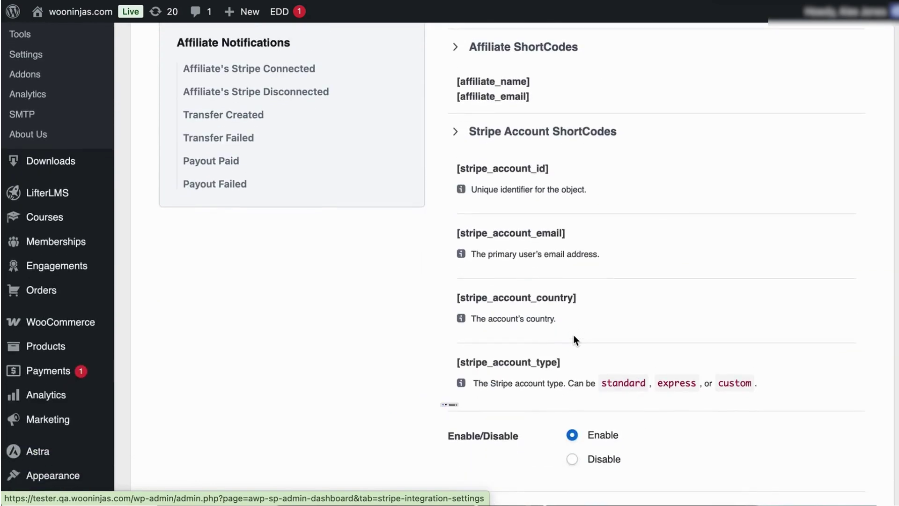
pyautogui.scroll(-5, 574, 335)
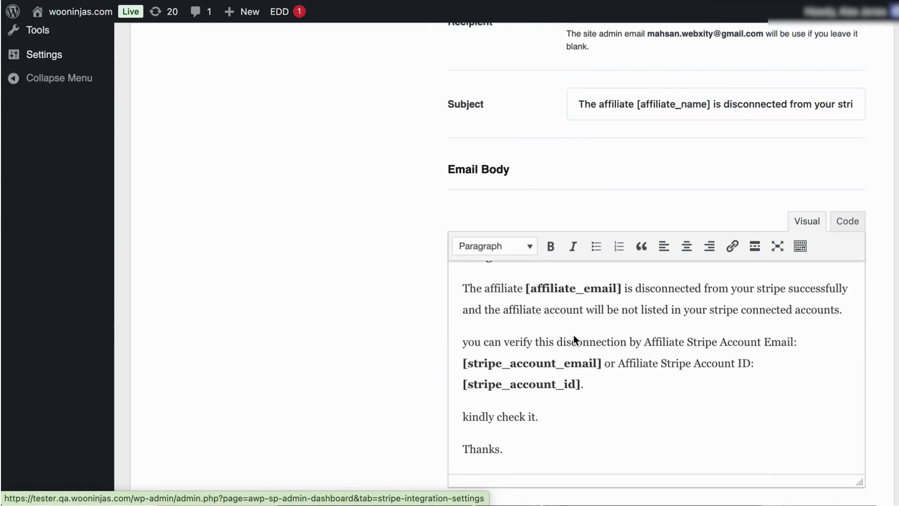
pyautogui.scroll(5, 574, 336)
pyautogui.scroll(13, 574, 335)
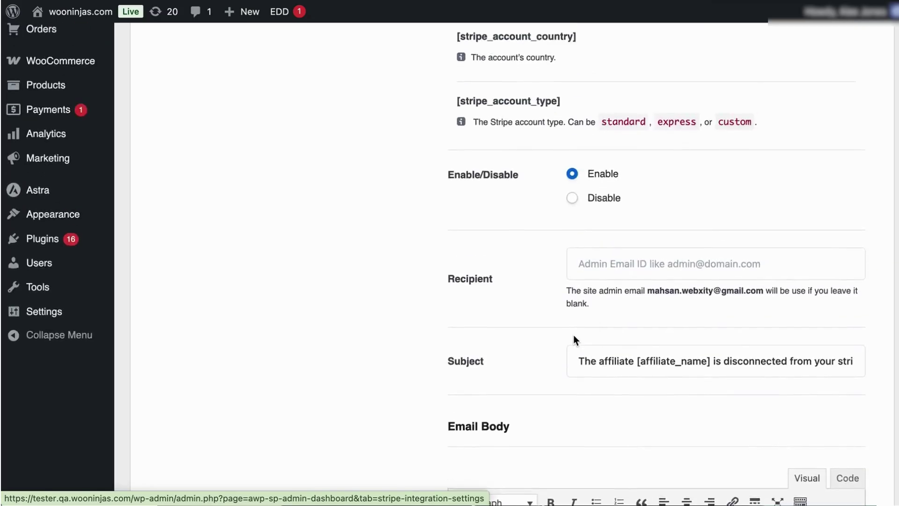
pyautogui.scroll(2, 574, 335)
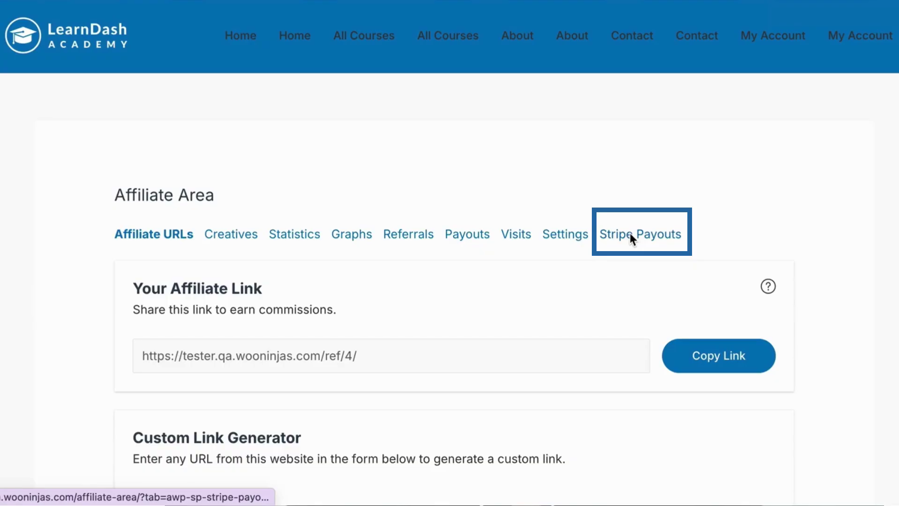
# Open Stripe Payouts in the Affiliate Area and start creating and connecting an Express account.
pyautogui.click(630, 232)
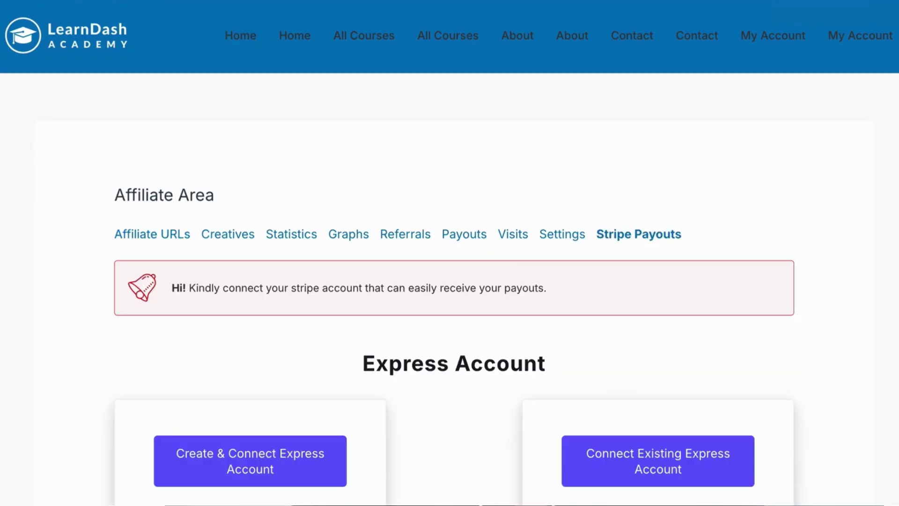
pyautogui.scroll(-4, 515, 271)
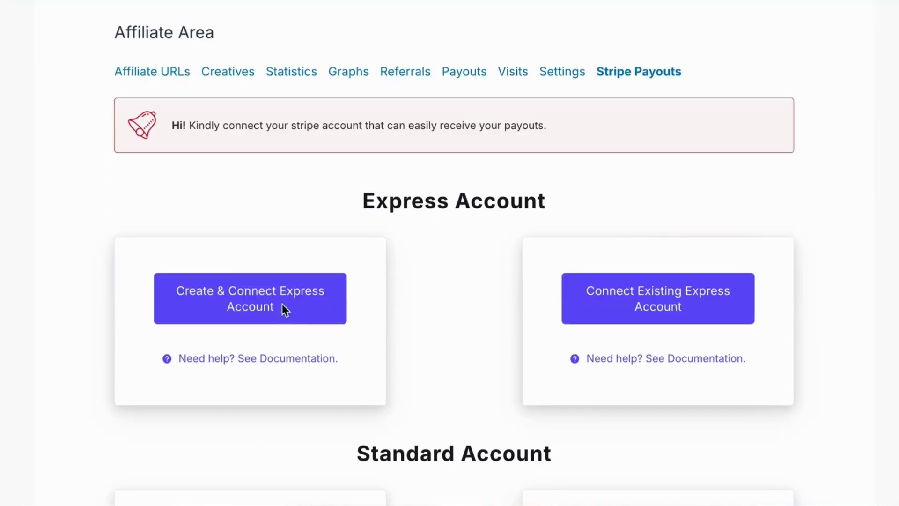
pyautogui.click(215, 298)
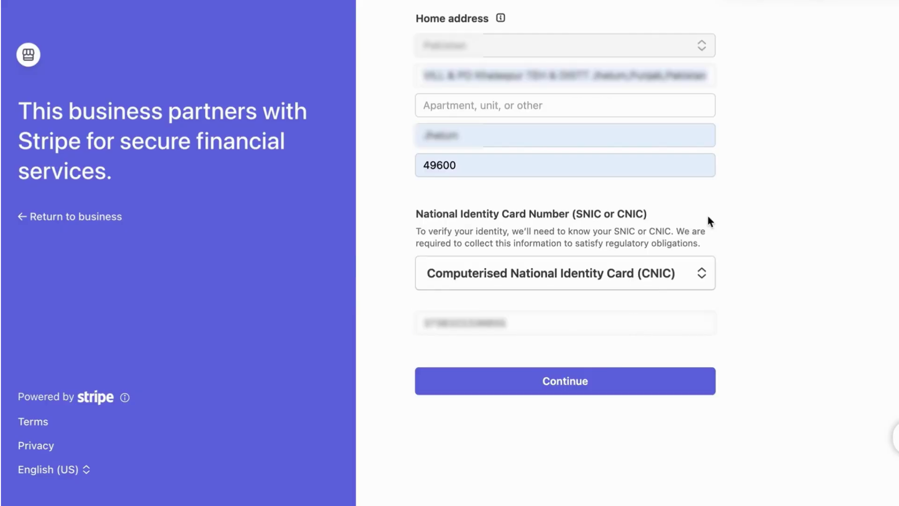
# Continue past the completed personal details in the Stripe onboarding form, review the information, and agree and submit it.
pyautogui.click(607, 382)
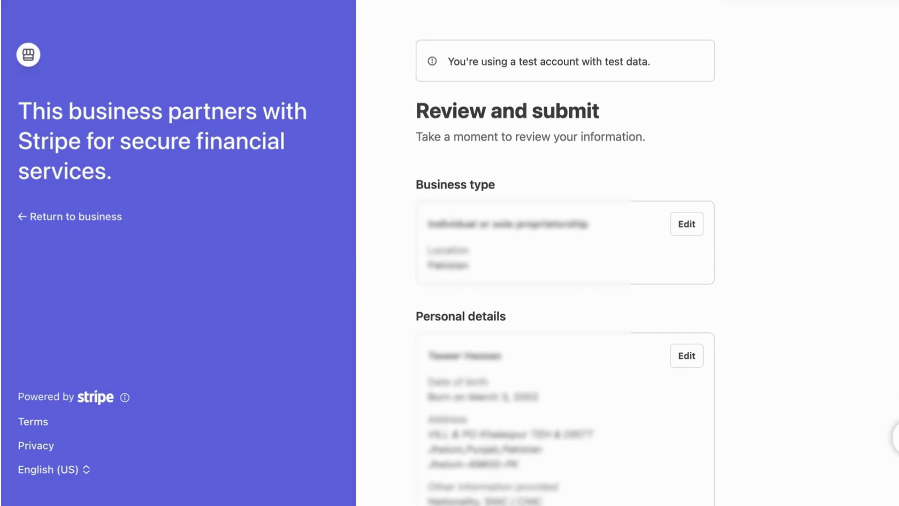
pyautogui.scroll(-8, 693, 227)
pyautogui.click(588, 381)
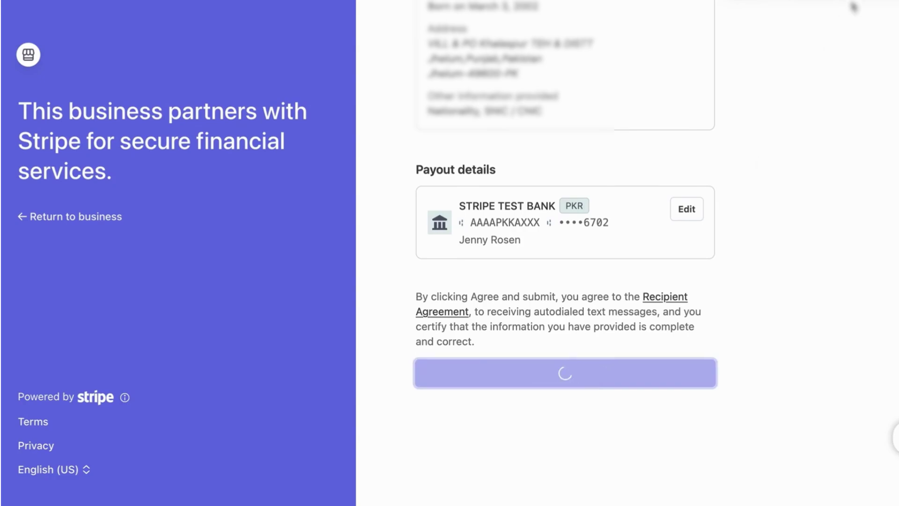